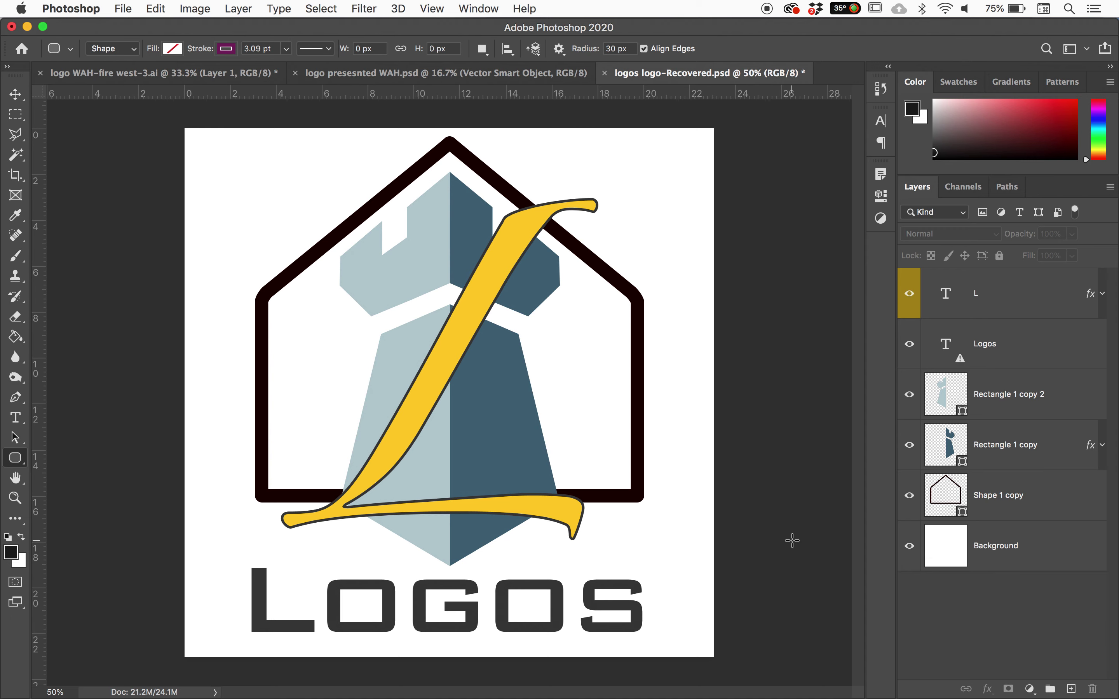
Step: Inspect the Background, L, Rectangle 1 copy 2 and Rectangle 1 copy layers by hiding and showing each in turn
{"action": "left_click", "coordinate": [910, 546]}
{"action": "left_click", "coordinate": [909, 546]}
{"action": "left_click", "coordinate": [910, 298]}
{"action": "left_click", "coordinate": [910, 298]}
{"action": "left_click", "coordinate": [909, 394]}
{"action": "left_click", "coordinate": [909, 394]}
{"action": "left_click", "coordinate": [910, 444]}
{"action": "left_click", "coordinate": [909, 446]}
Step: Duplicate the whole document as "logos logo-Recovered copy" for comparison with the original, and close the copy without saving
{"action": "left_click", "coordinate": [196, 9]}
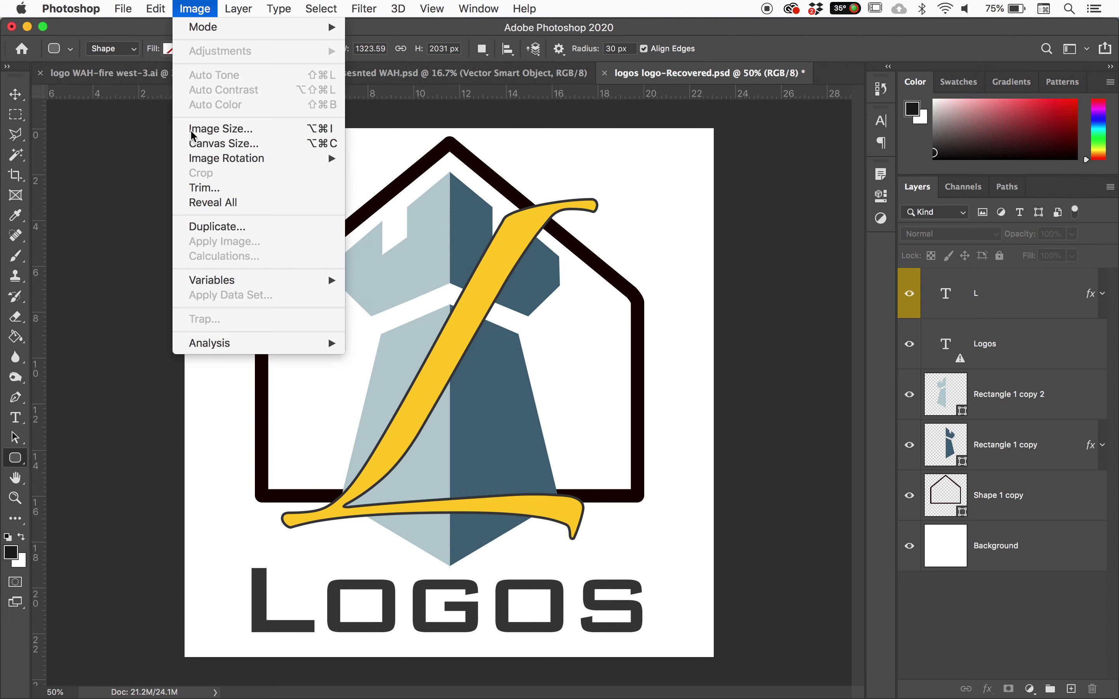
{"action": "left_click", "coordinate": [199, 226]}
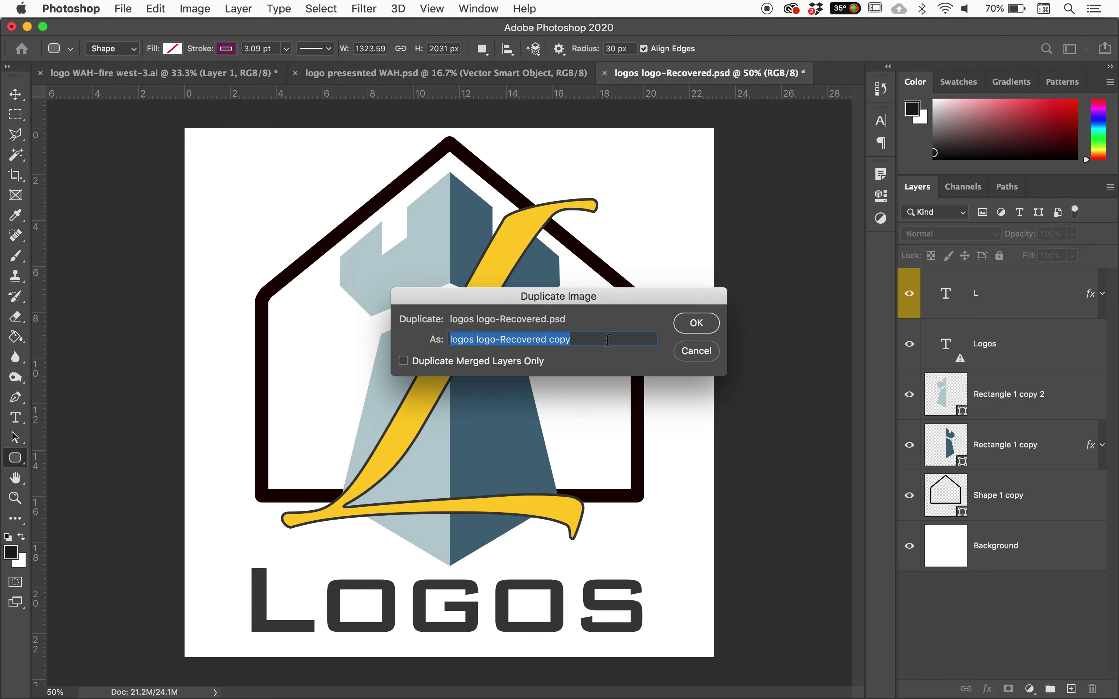
{"action": "left_click", "coordinate": [698, 323]}
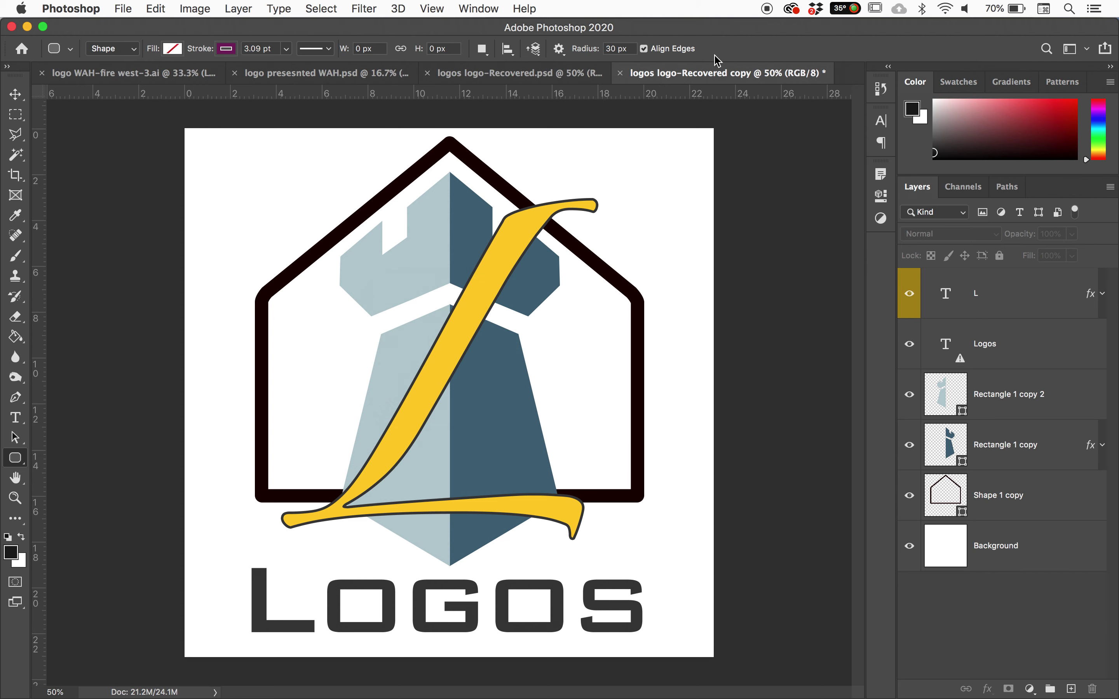
{"action": "left_click", "coordinate": [536, 72]}
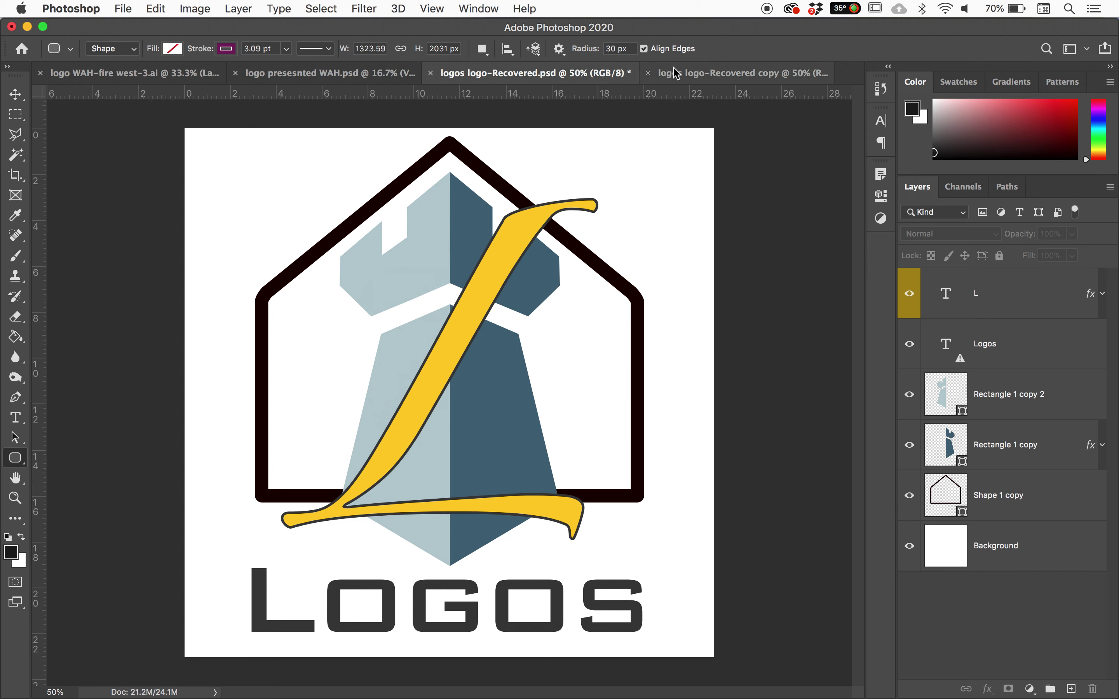
{"action": "left_click", "coordinate": [686, 76]}
{"action": "left_click", "coordinate": [574, 73]}
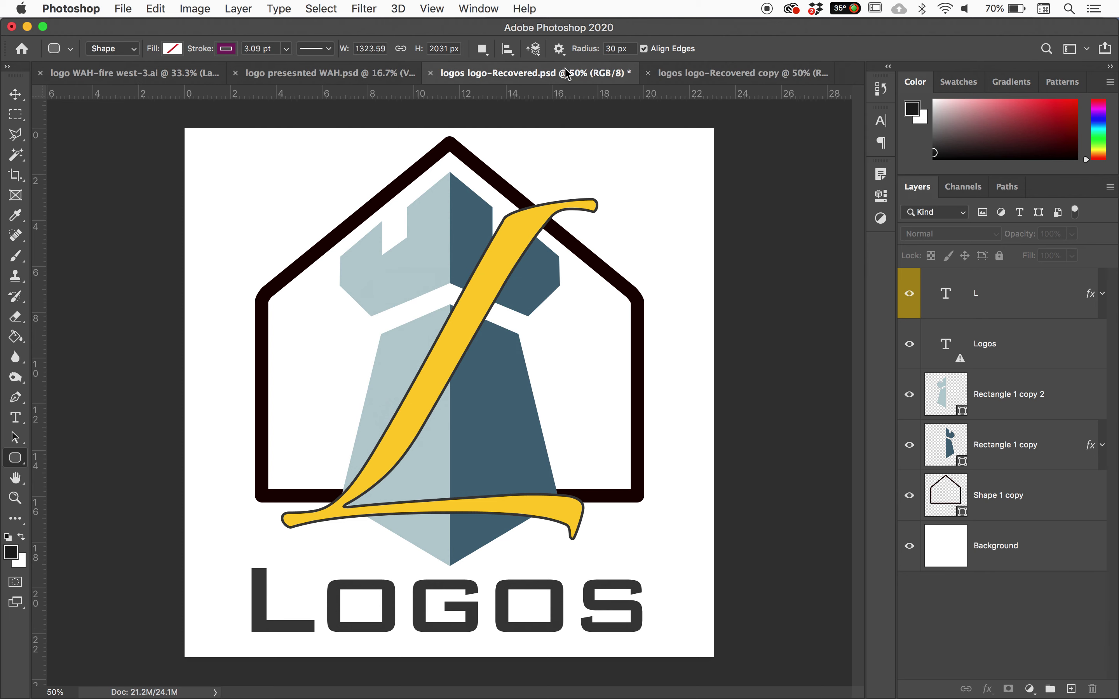
{"action": "left_click", "coordinate": [686, 76]}
{"action": "left_click", "coordinate": [527, 75]}
{"action": "left_click", "coordinate": [686, 74]}
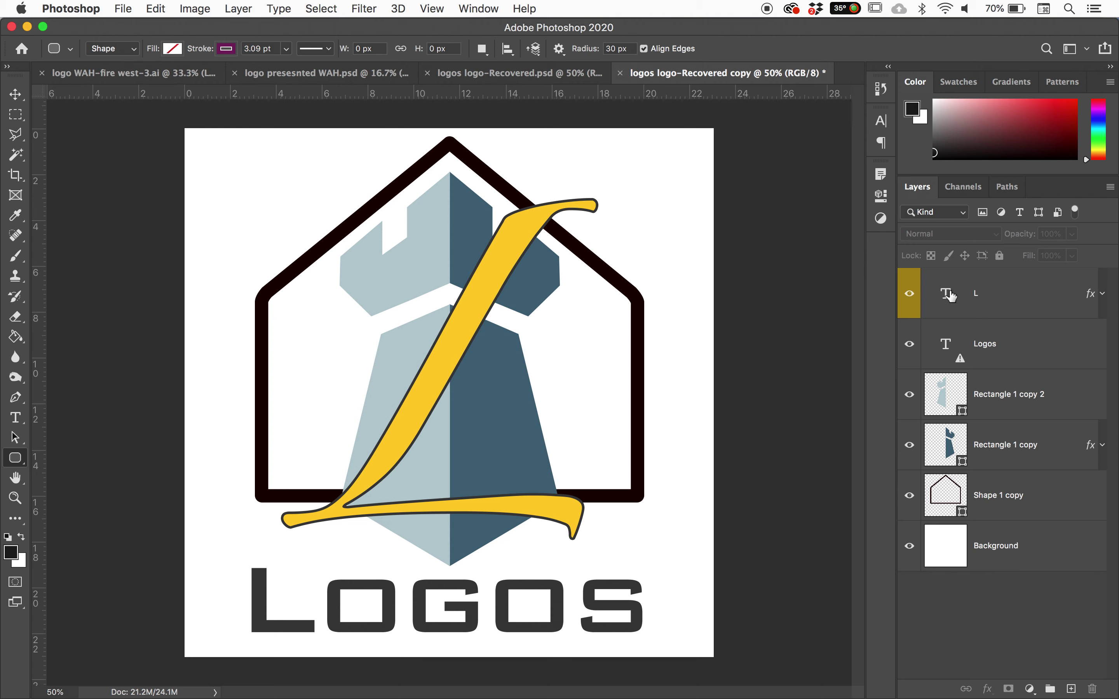
{"action": "left_click", "coordinate": [620, 73]}
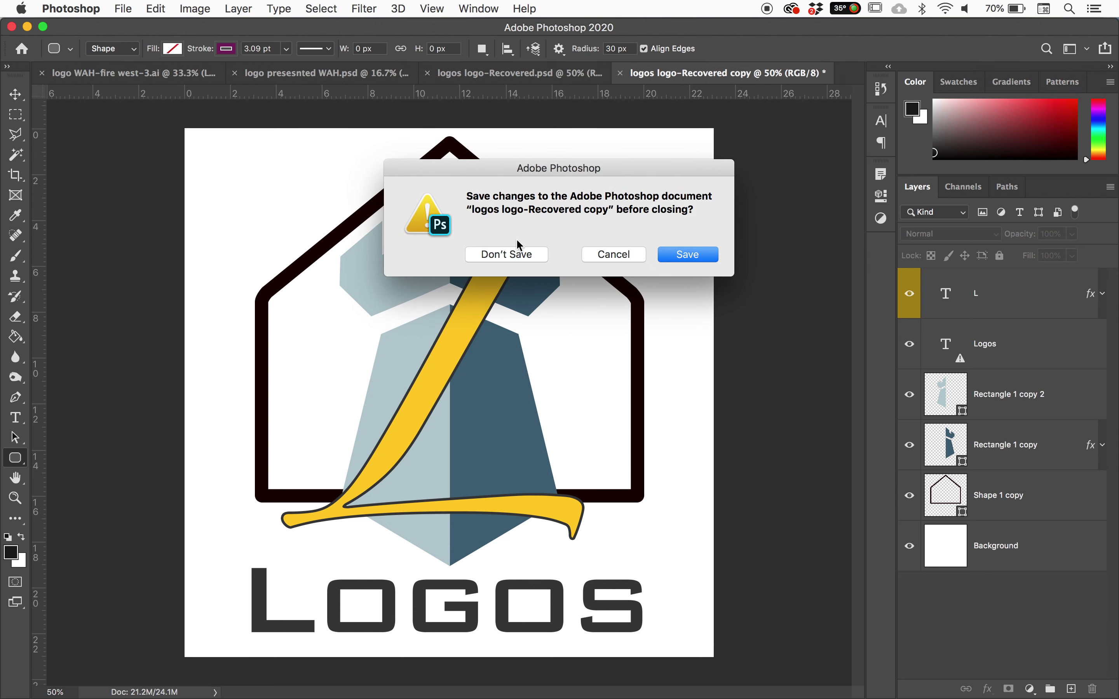
{"action": "left_click", "coordinate": [508, 257]}
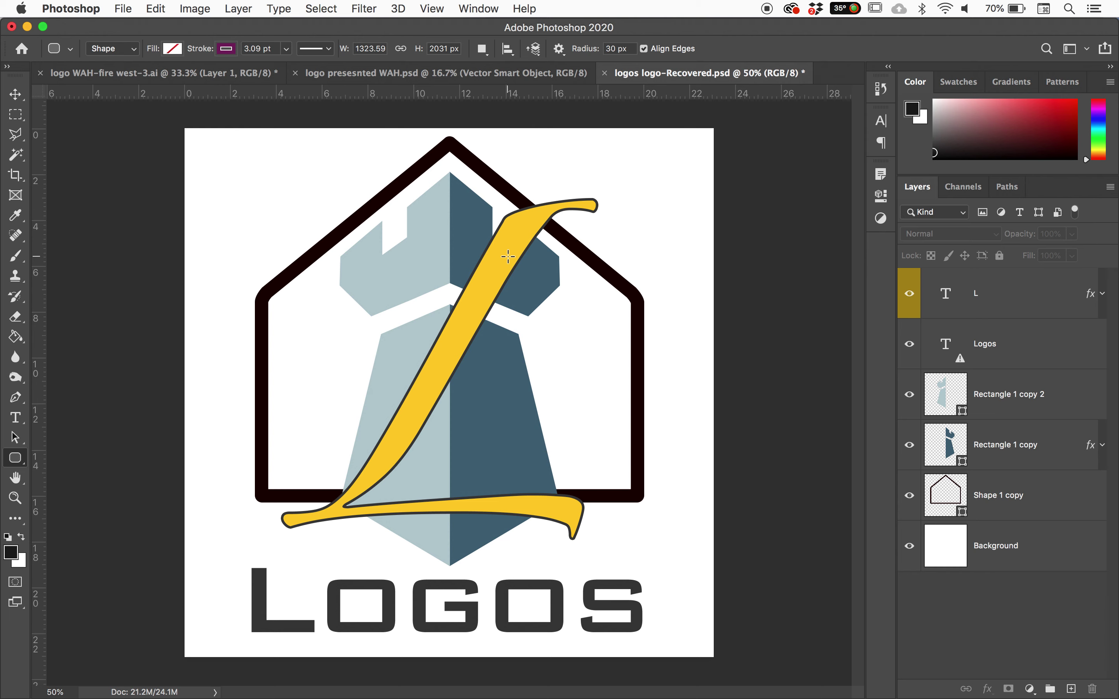
Step: Check what the L layer, the two rectangle layers and the Background contribute to the logo by toggling their visibility
{"action": "left_click", "coordinate": [1025, 296]}
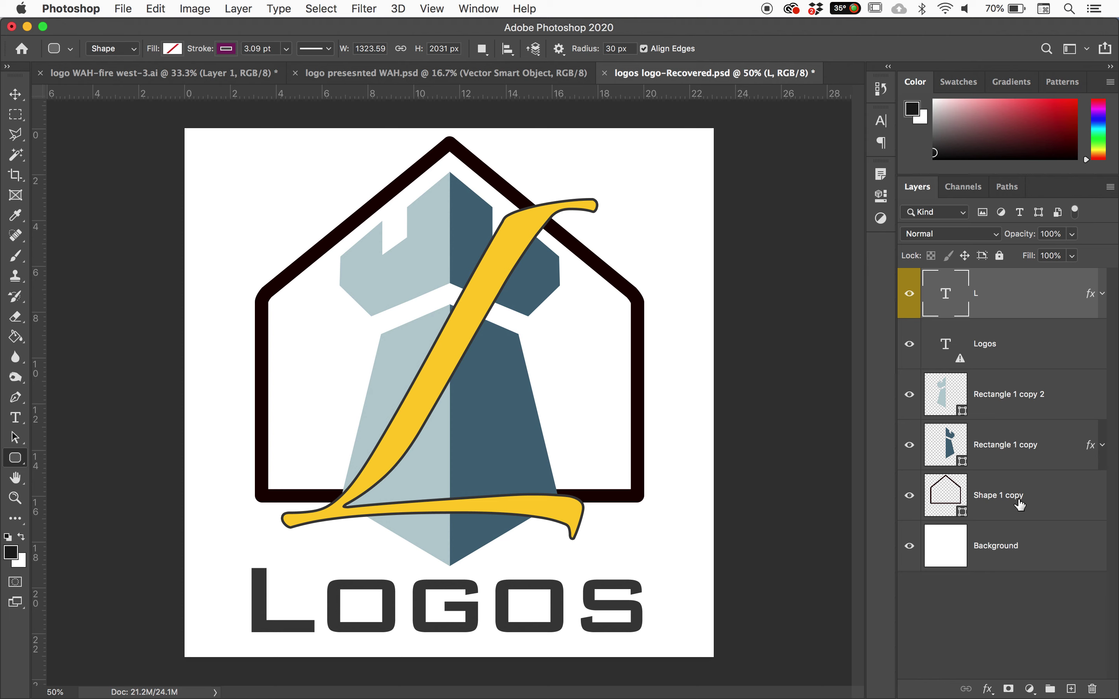
{"action": "left_click", "coordinate": [910, 292]}
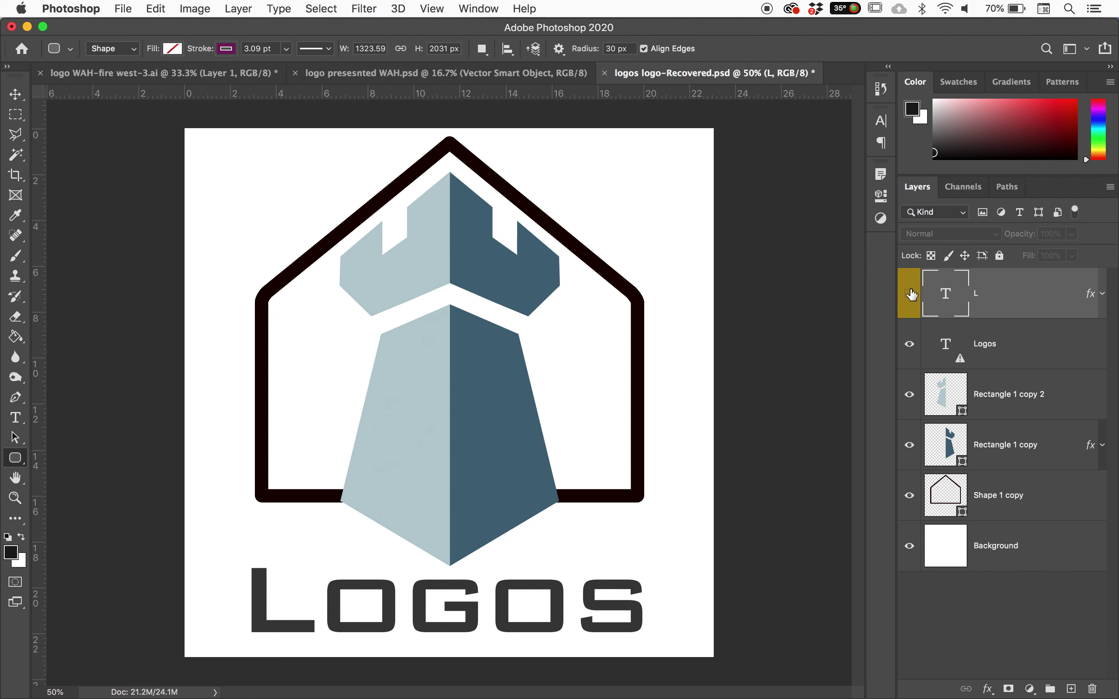
{"action": "left_click", "coordinate": [909, 293]}
{"action": "left_click", "coordinate": [909, 394]}
{"action": "left_click", "coordinate": [909, 444]}
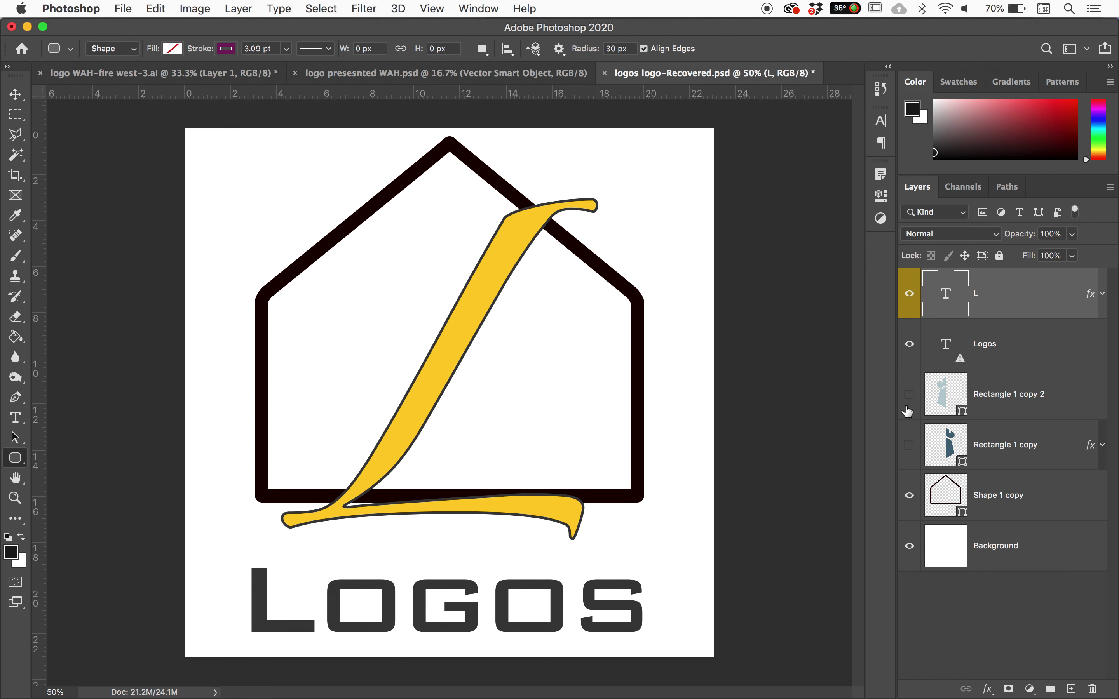
{"action": "left_click", "coordinate": [909, 394]}
{"action": "left_click", "coordinate": [909, 445]}
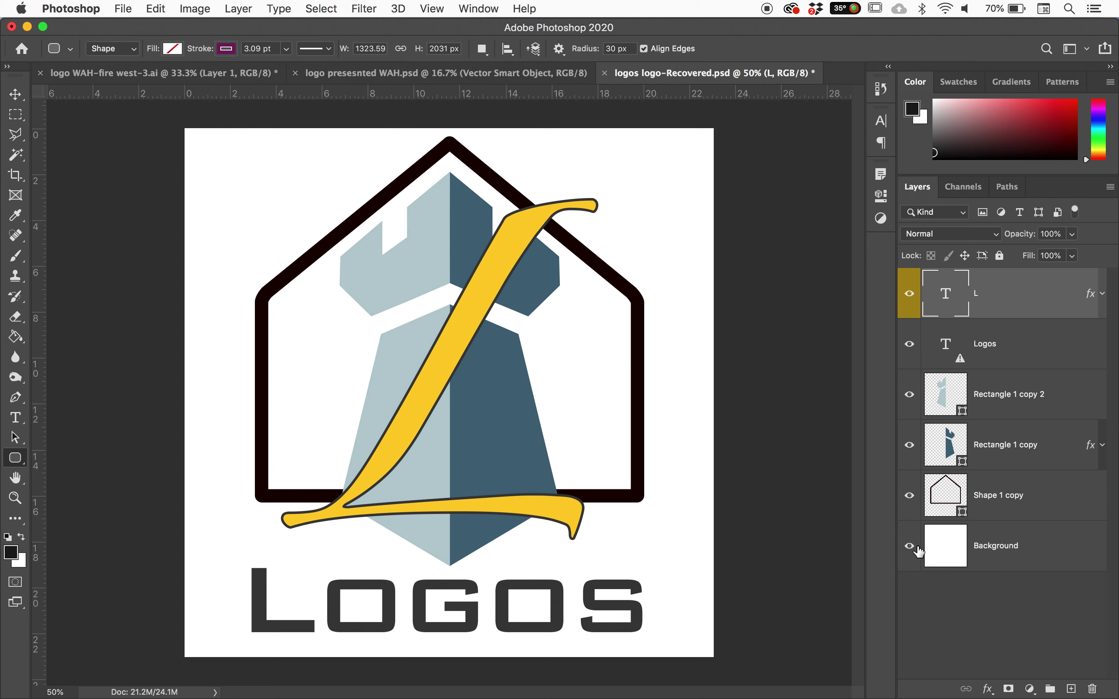
{"action": "left_click", "coordinate": [989, 553]}
{"action": "left_click", "coordinate": [909, 546]}
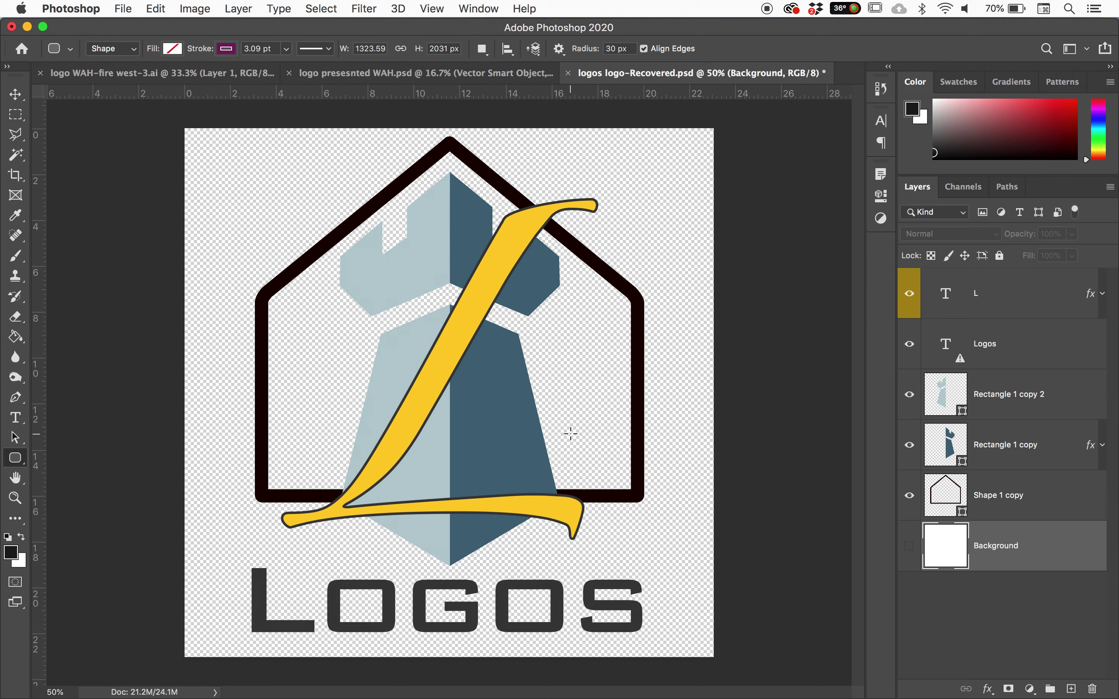
{"action": "left_click", "coordinate": [909, 546]}
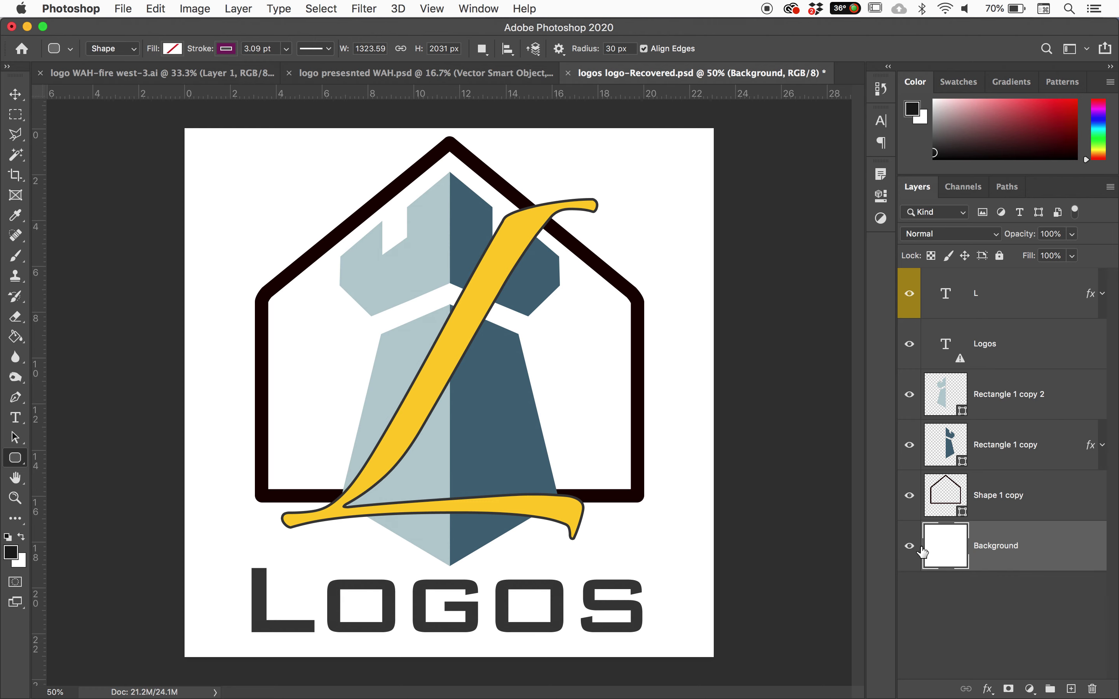
Step: Group all layers from Shape 1 copy up to L, leaving out the Background, and name the group "Colour LOGO"
{"action": "left_click", "coordinate": [1010, 497]}
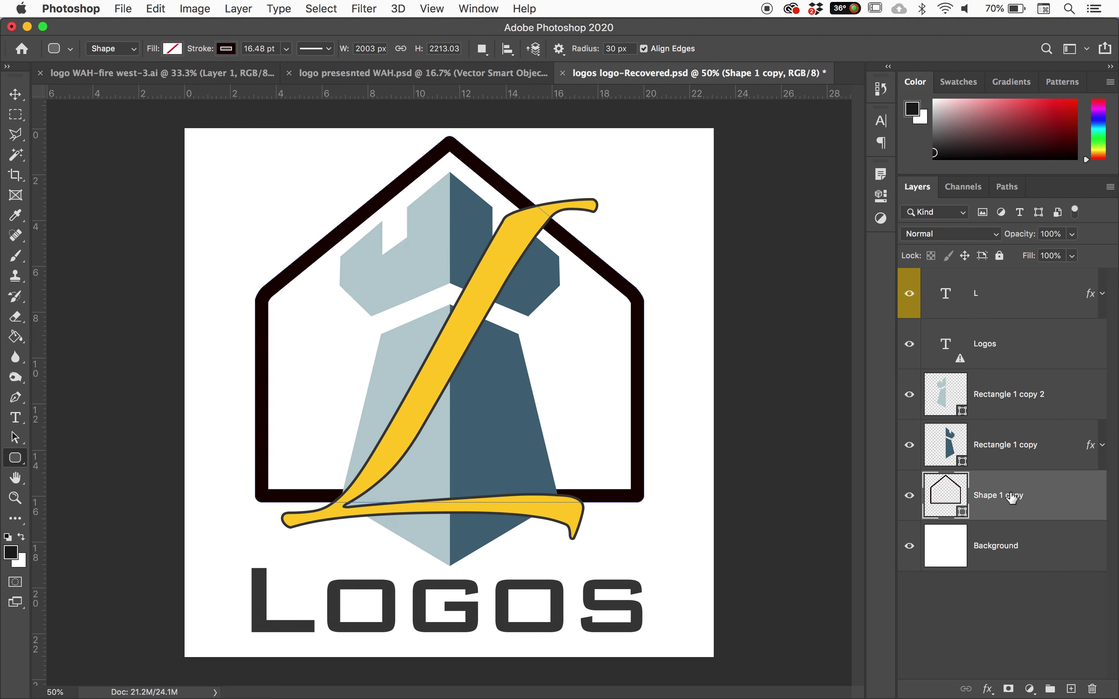
{"action": "left_click", "coordinate": [998, 299], "text": "shift"}
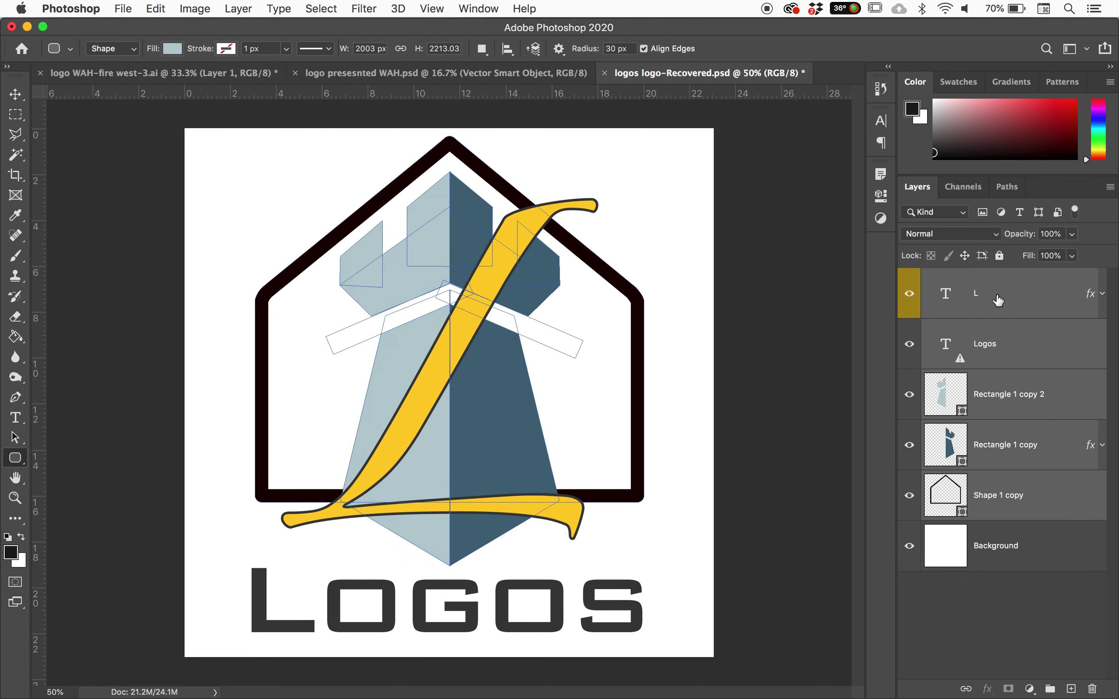
{"action": "left_click", "coordinate": [1050, 692]}
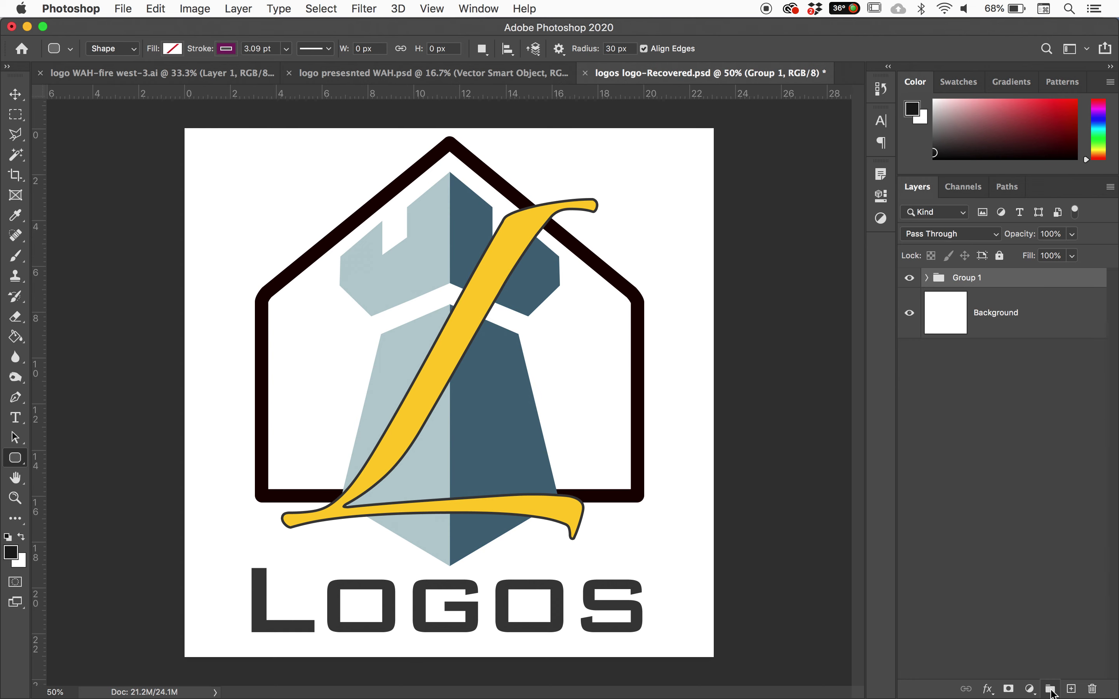
{"action": "double_click", "coordinate": [976, 279]}
{"action": "type", "text": "Colour LOGO"}
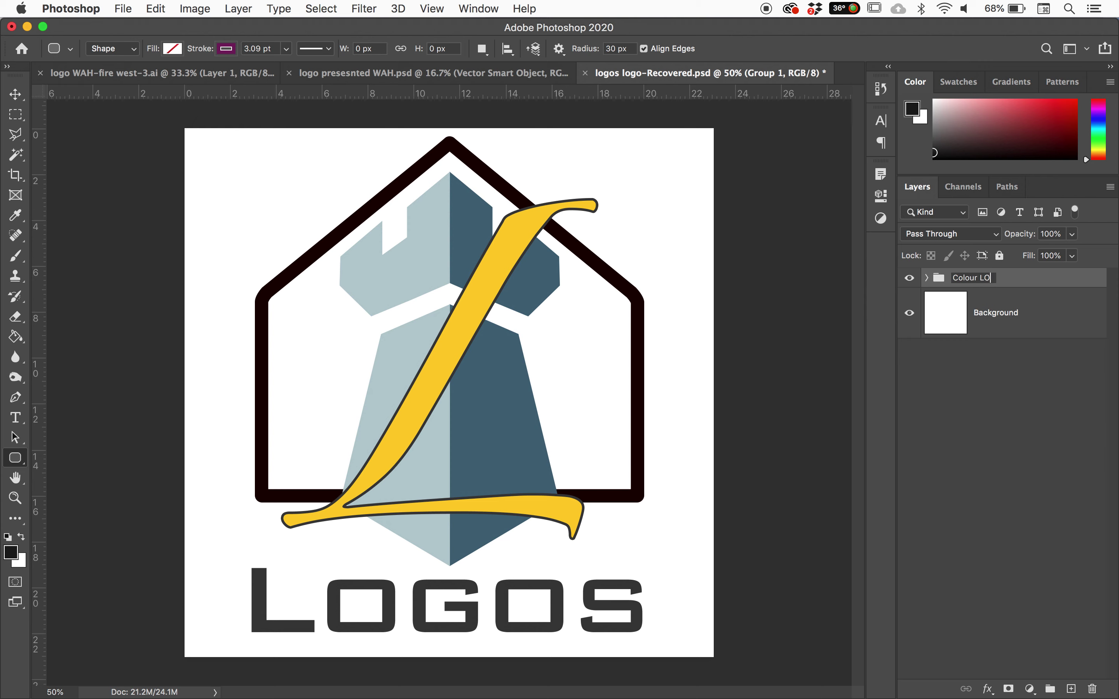
{"action": "key", "text": "Return"}
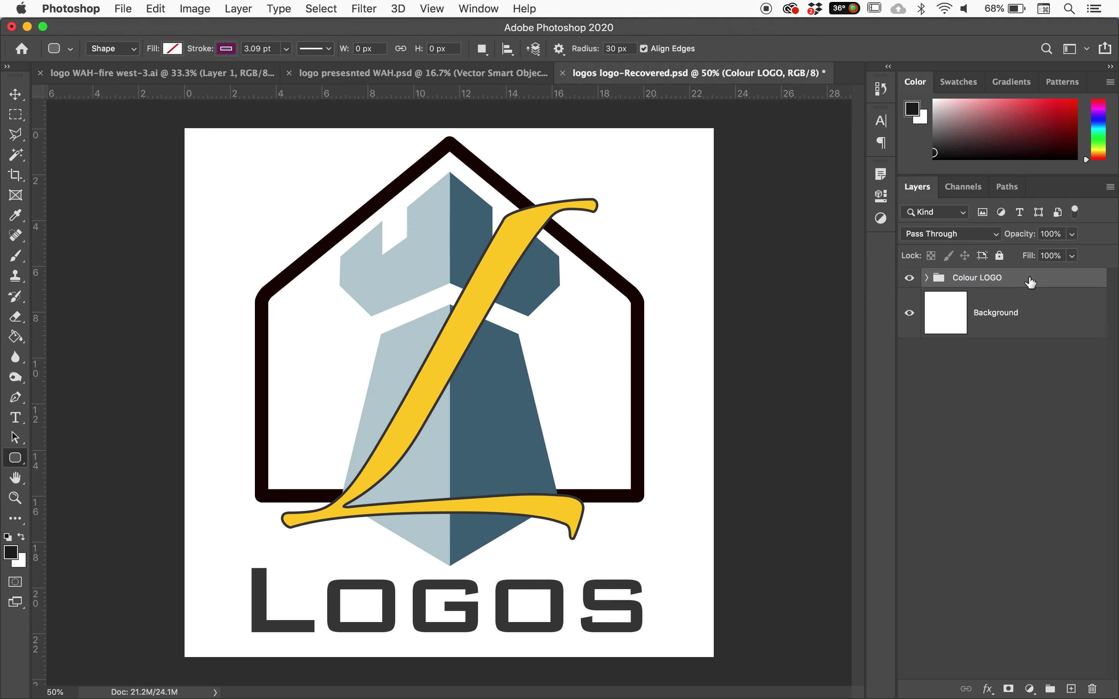
{"action": "left_click", "coordinate": [926, 277]}
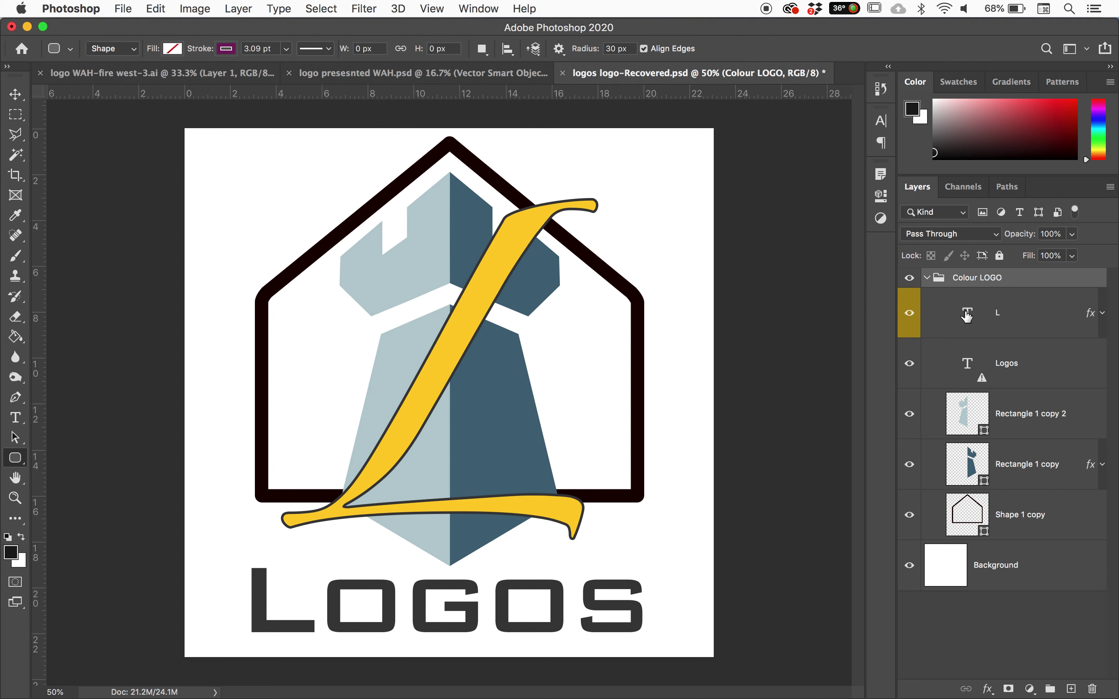
{"action": "left_click", "coordinate": [926, 278]}
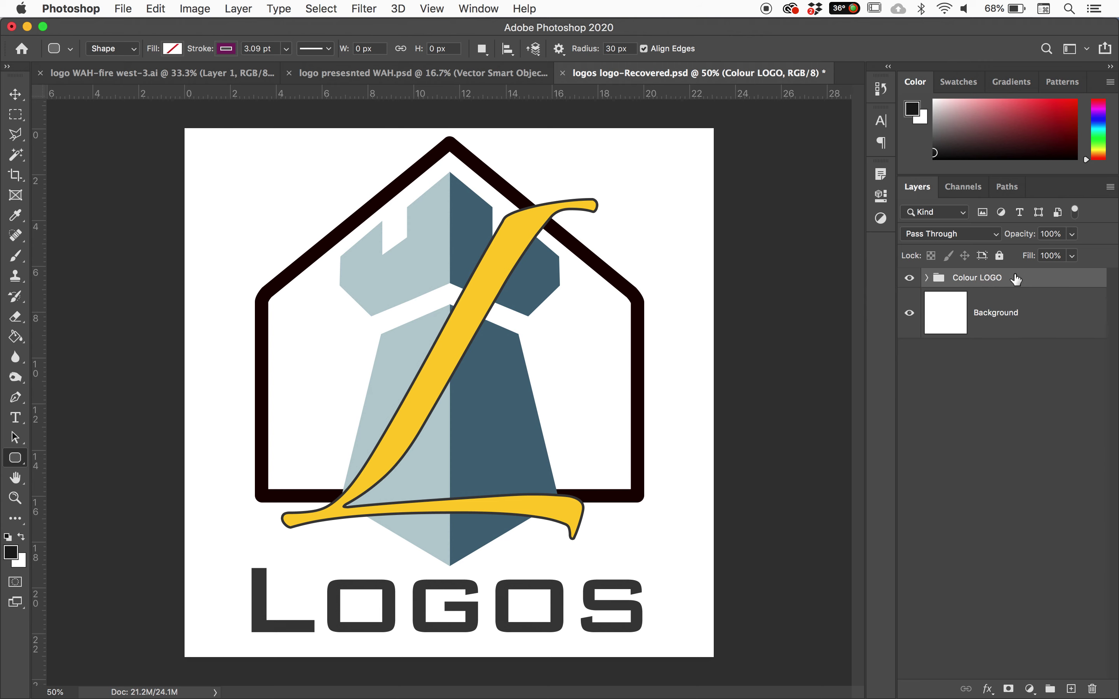
Step: Duplicate the Colour LOGO group and rename the copy "BNW LOGO"
{"action": "right_click", "coordinate": [1021, 279]}
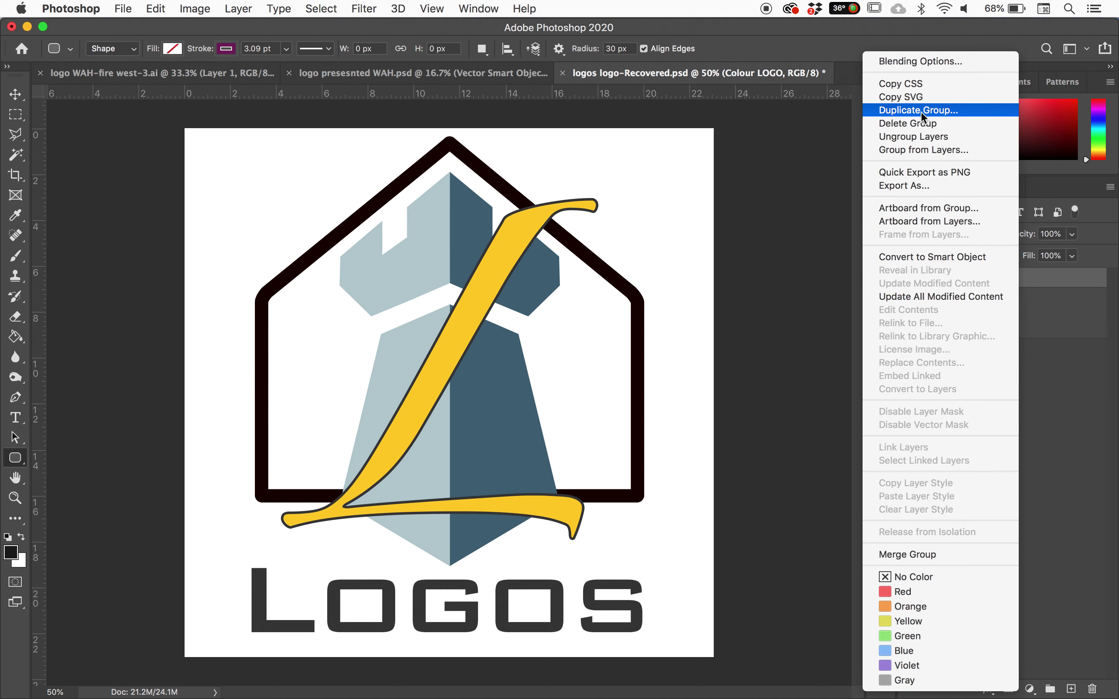
{"action": "left_click", "coordinate": [1070, 287]}
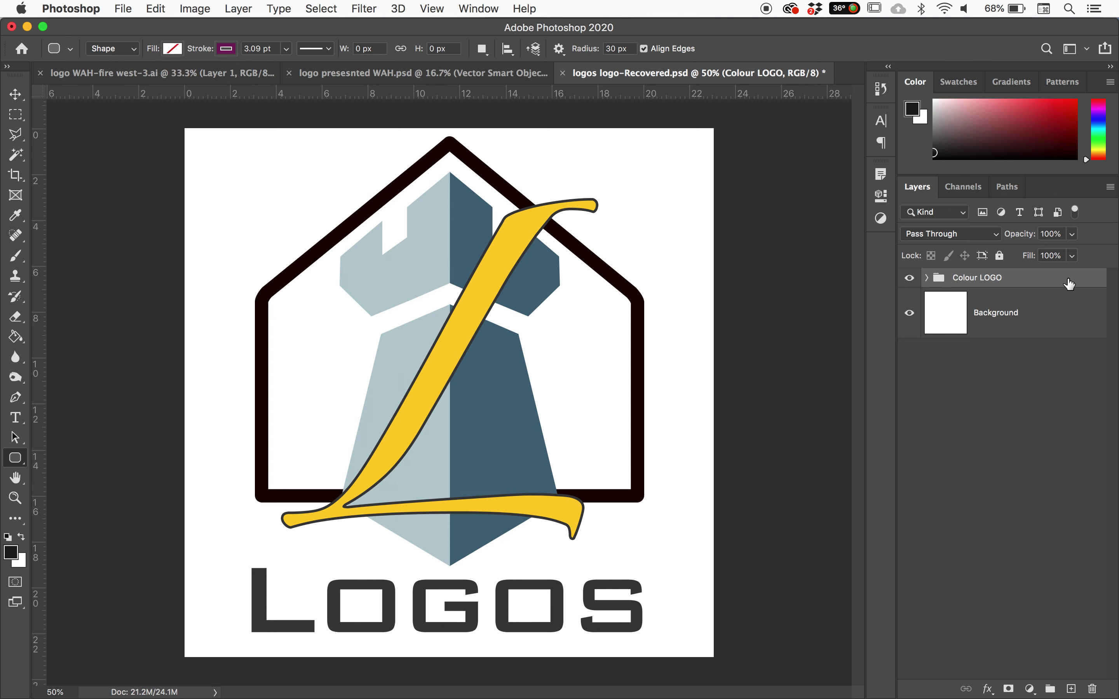
{"action": "left_click_drag", "start_coordinate": [1071, 284], "coordinate": [1071, 689]}
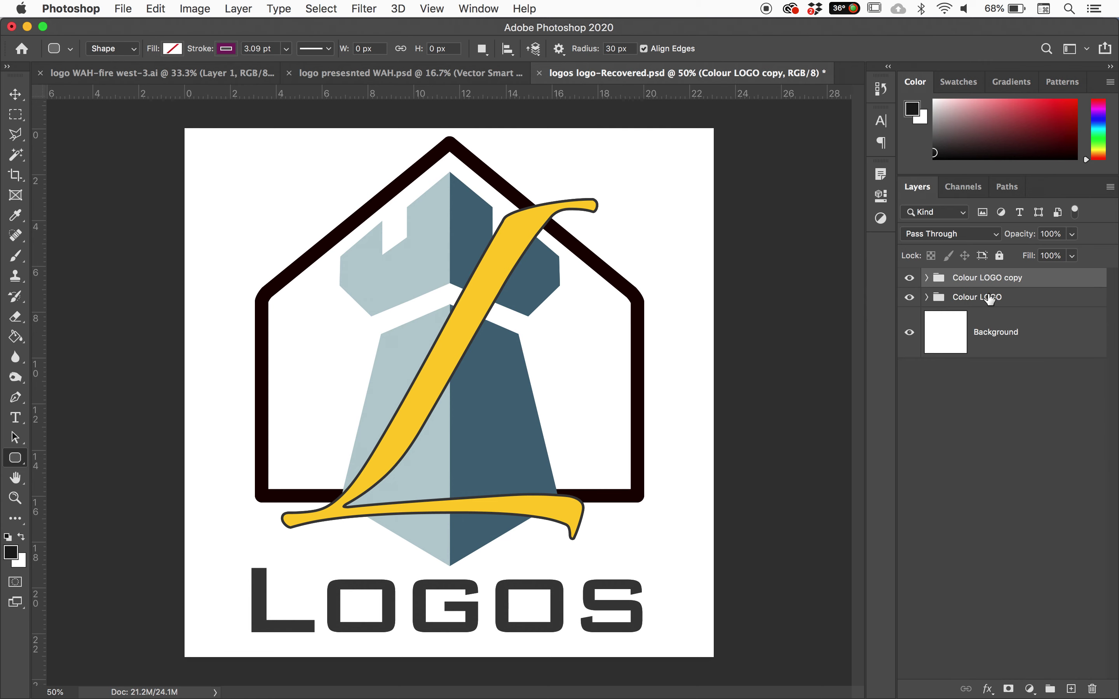
{"action": "double_click", "coordinate": [966, 276]}
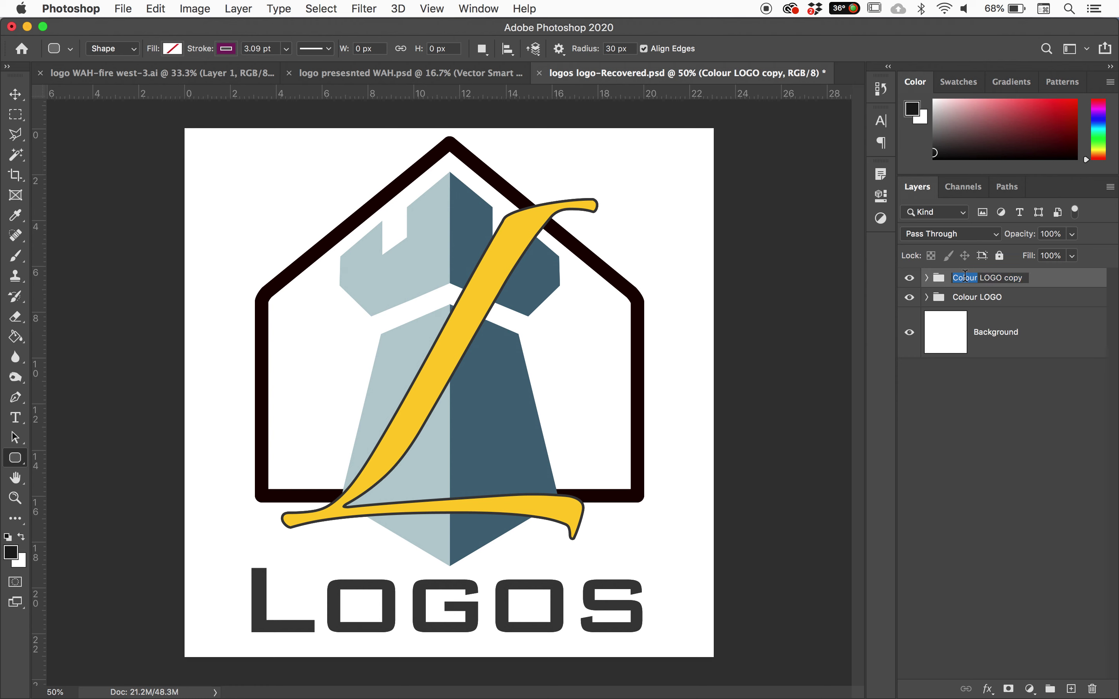
{"action": "type", "text": "BNW"}
{"action": "key", "text": "Return"}
{"action": "double_click", "coordinate": [1010, 277]}
{"action": "key", "text": "Right"}
{"action": "key", "text": "BackSpace"}
{"action": "key", "text": "BackSpace"}
{"action": "key", "text": "BackSpace"}
{"action": "key", "text": "BackSpace"}
{"action": "key", "text": "BackSpace"}
{"action": "key", "text": "Return"}
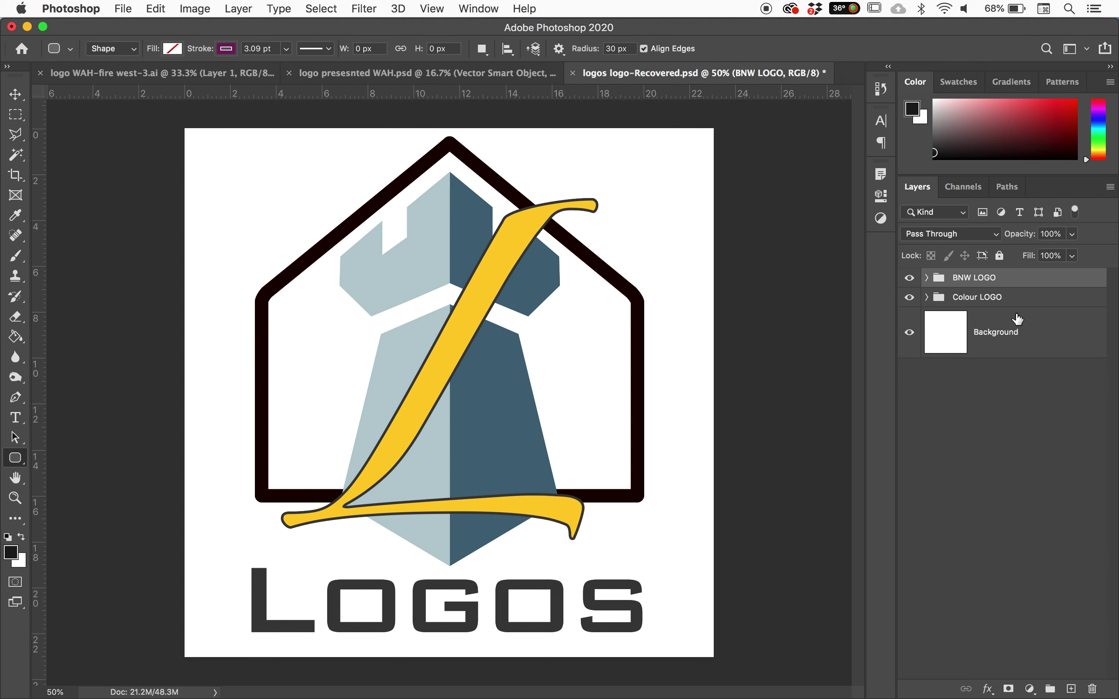
Step: Try moving the Colour LOGO group up and to the right on the canvas, and undo the move
{"action": "left_click", "coordinate": [997, 303]}
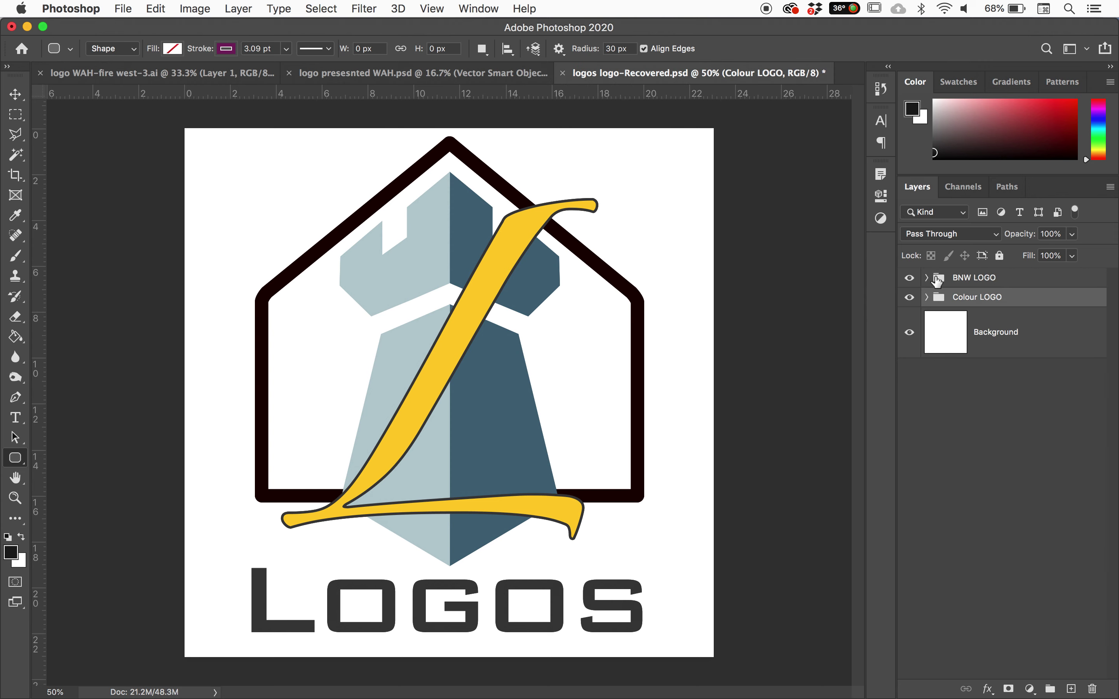
{"action": "key", "text": "v"}
{"action": "left_click_drag", "start_coordinate": [501, 317], "coordinate": [615, 268]}
{"action": "key", "text": "super+z"}
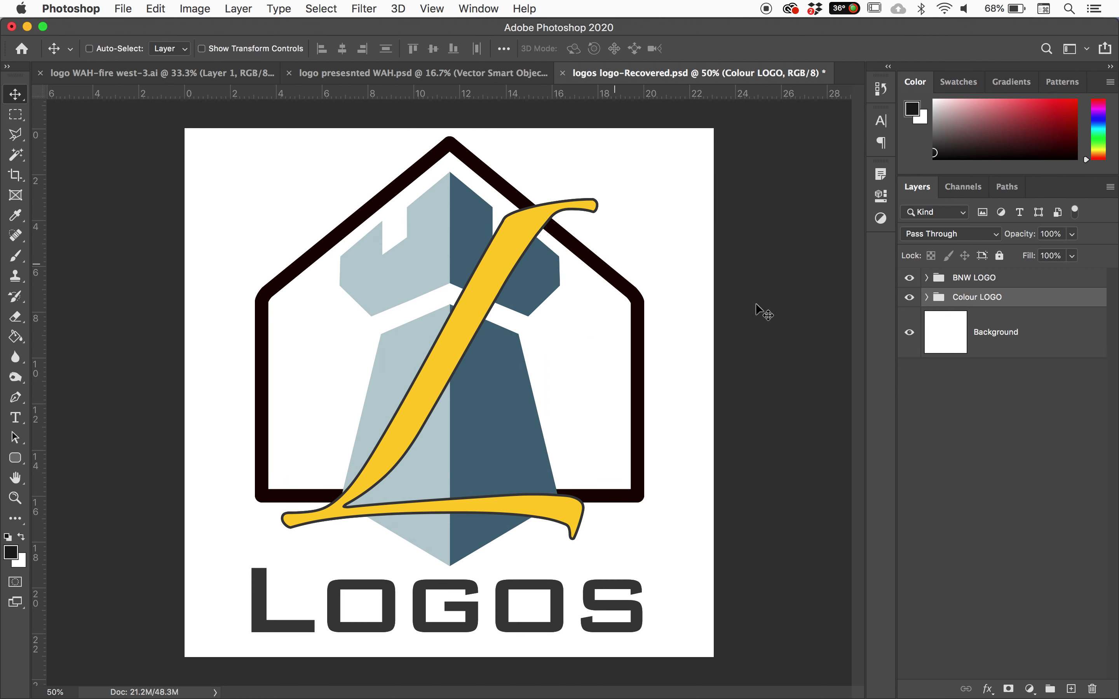
Step: Set the fill of the Rectangle 1 copy 2 shape inside the BNW LOGO group to black
{"action": "left_click", "coordinate": [955, 278]}
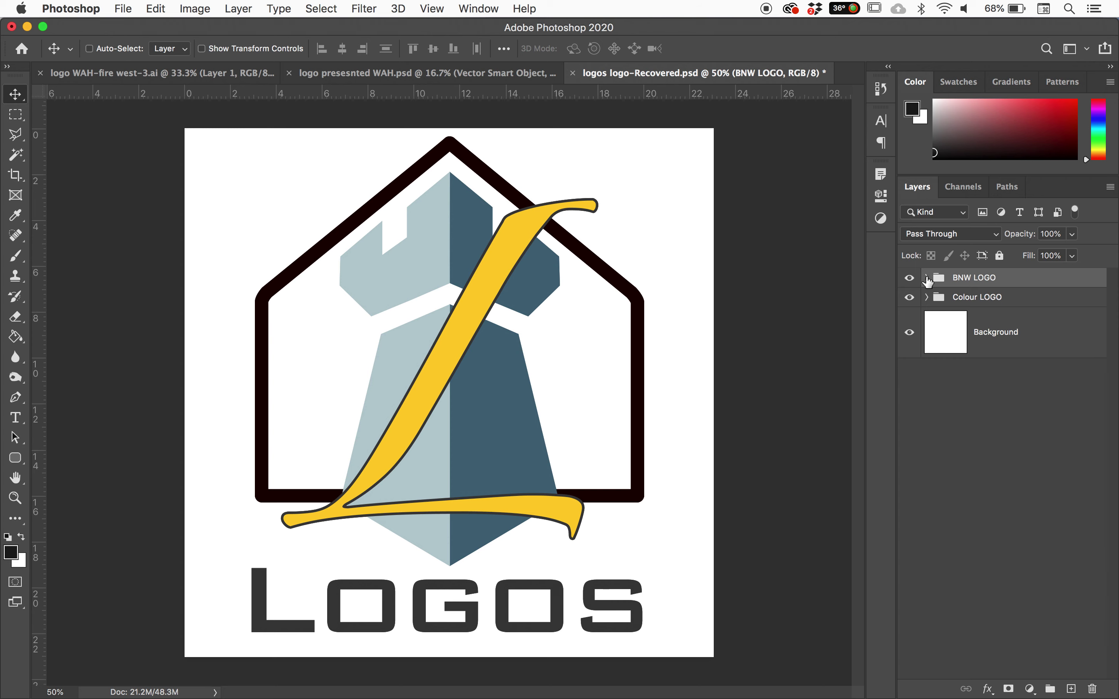
{"action": "left_click", "coordinate": [927, 279]}
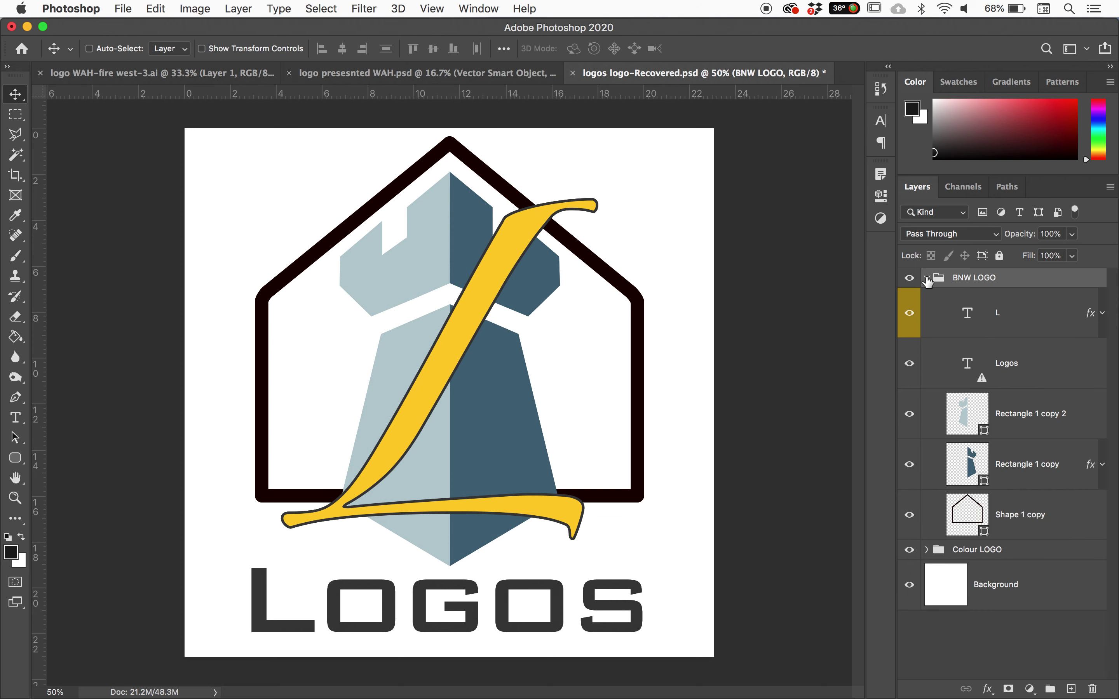
{"action": "left_click", "coordinate": [959, 418]}
{"action": "left_click", "coordinate": [910, 414]}
{"action": "left_click", "coordinate": [909, 413]}
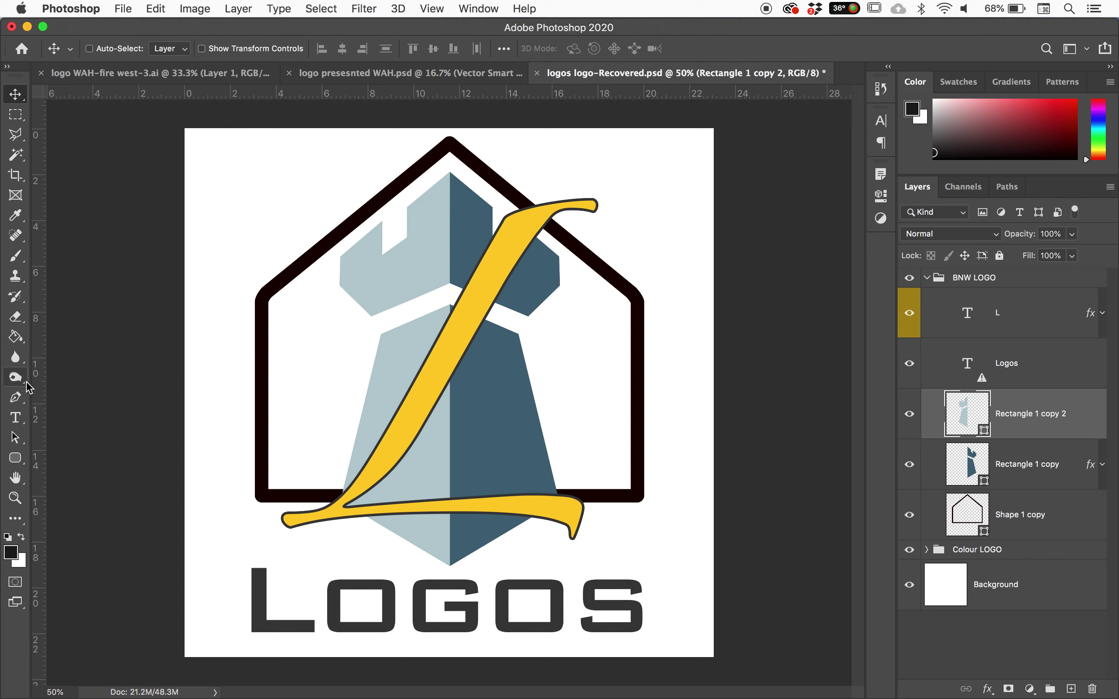
{"action": "left_click", "coordinate": [15, 397]}
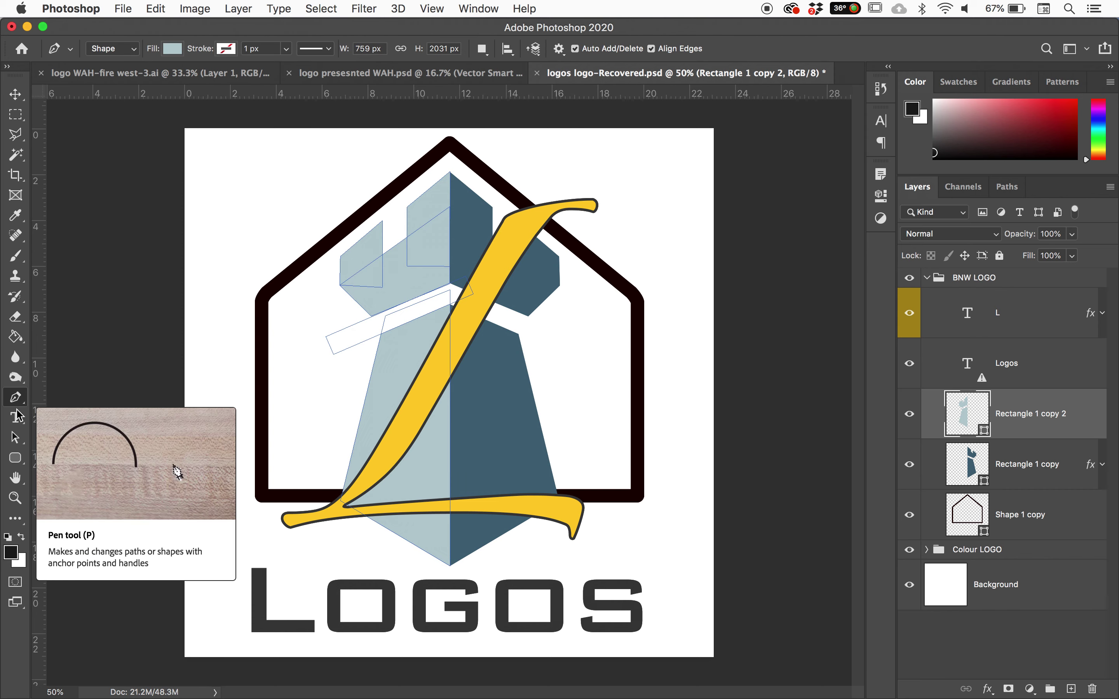
{"action": "left_click", "coordinate": [15, 439]}
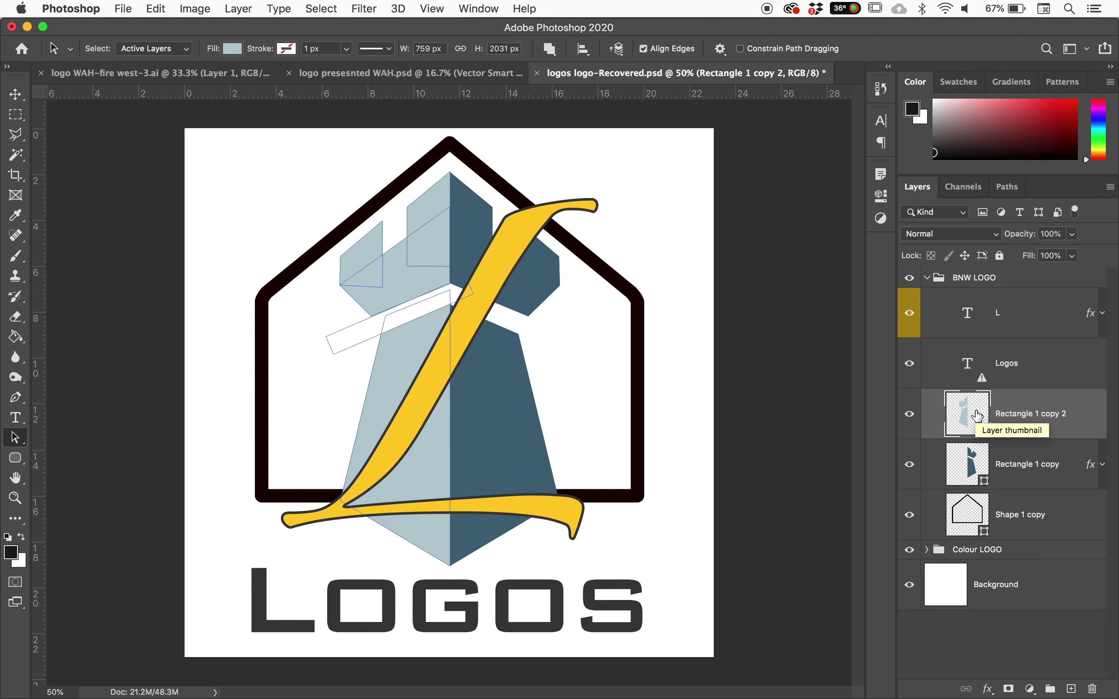
{"action": "left_click", "coordinate": [231, 49]}
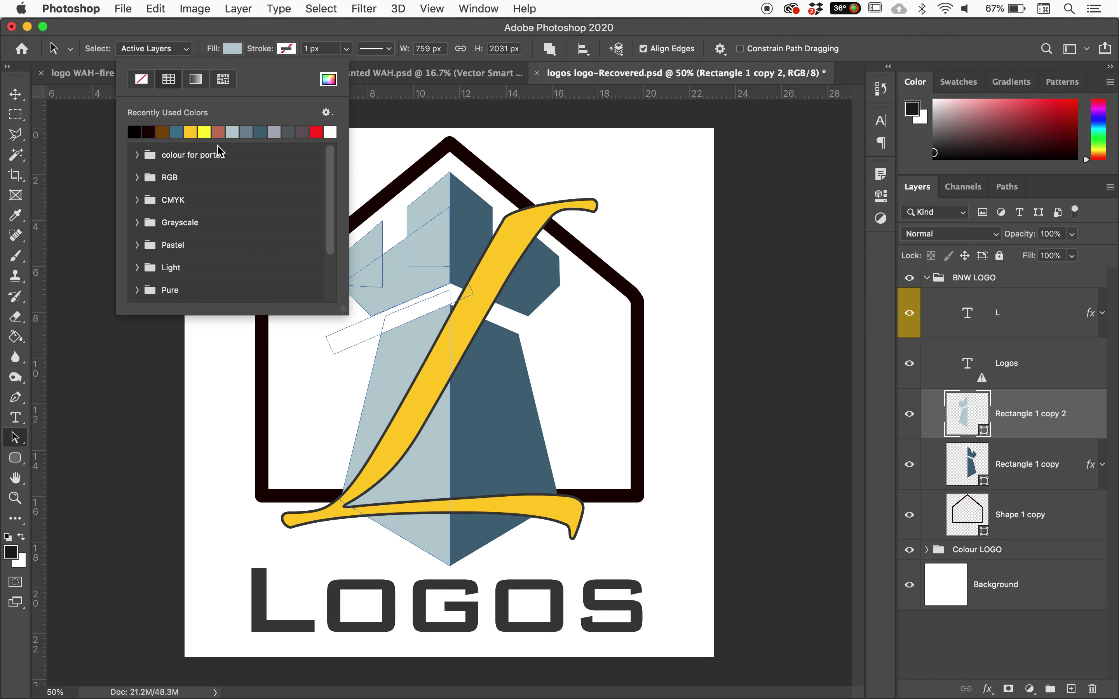
{"action": "left_click", "coordinate": [136, 134]}
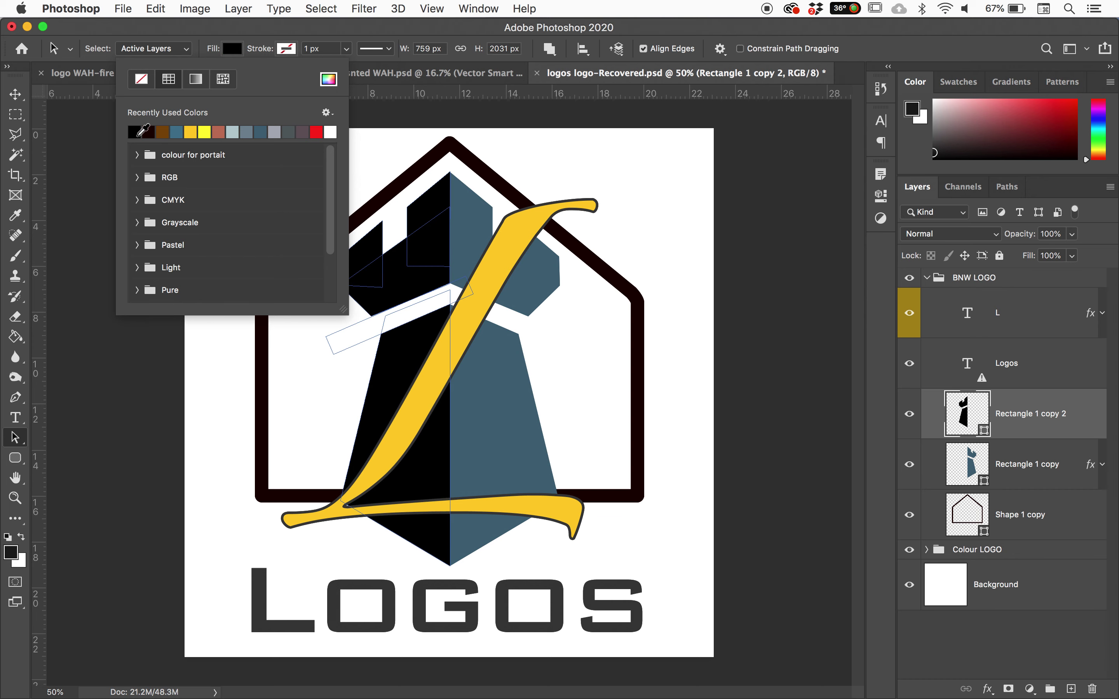
Step: Undo the black fill on the Rectangle 1 copy 2 shape and set its original fill colour's saturation to 0%
{"action": "left_click", "coordinate": [491, 140]}
{"action": "key", "text": "super+z"}
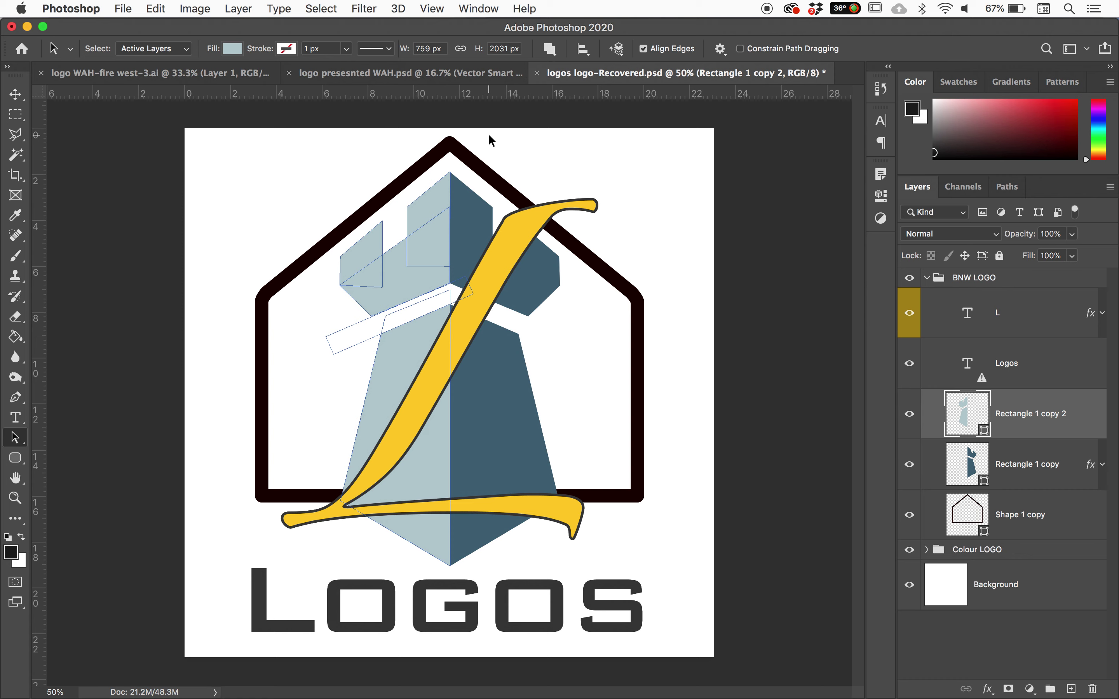
{"action": "left_click", "coordinate": [232, 49]}
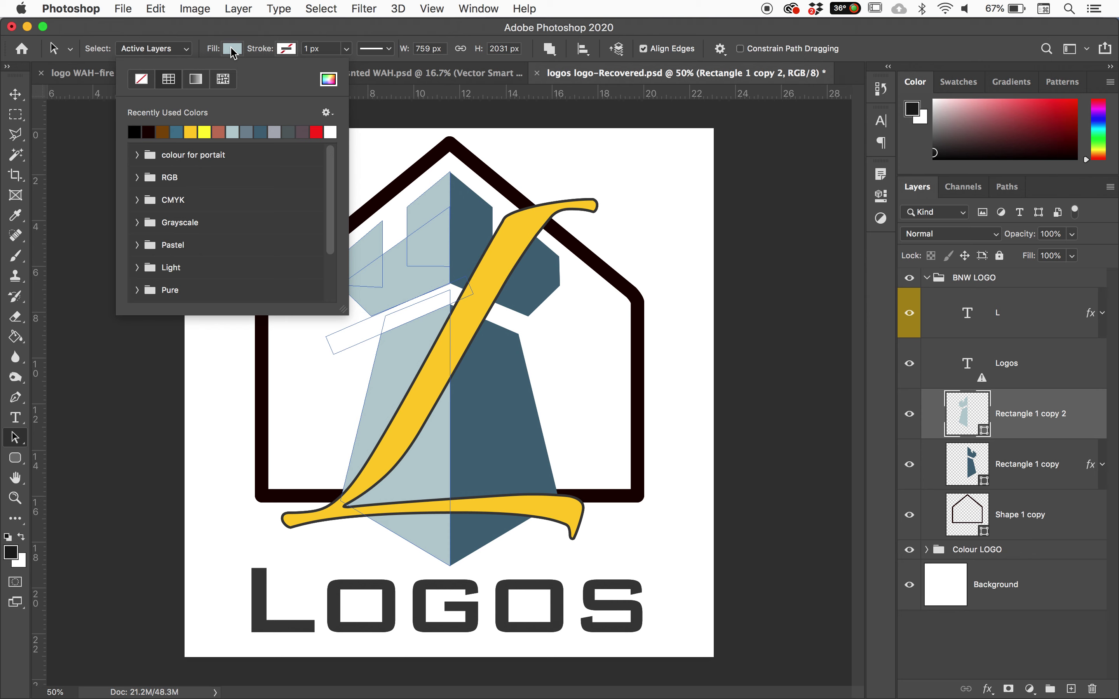
{"action": "left_click", "coordinate": [328, 81]}
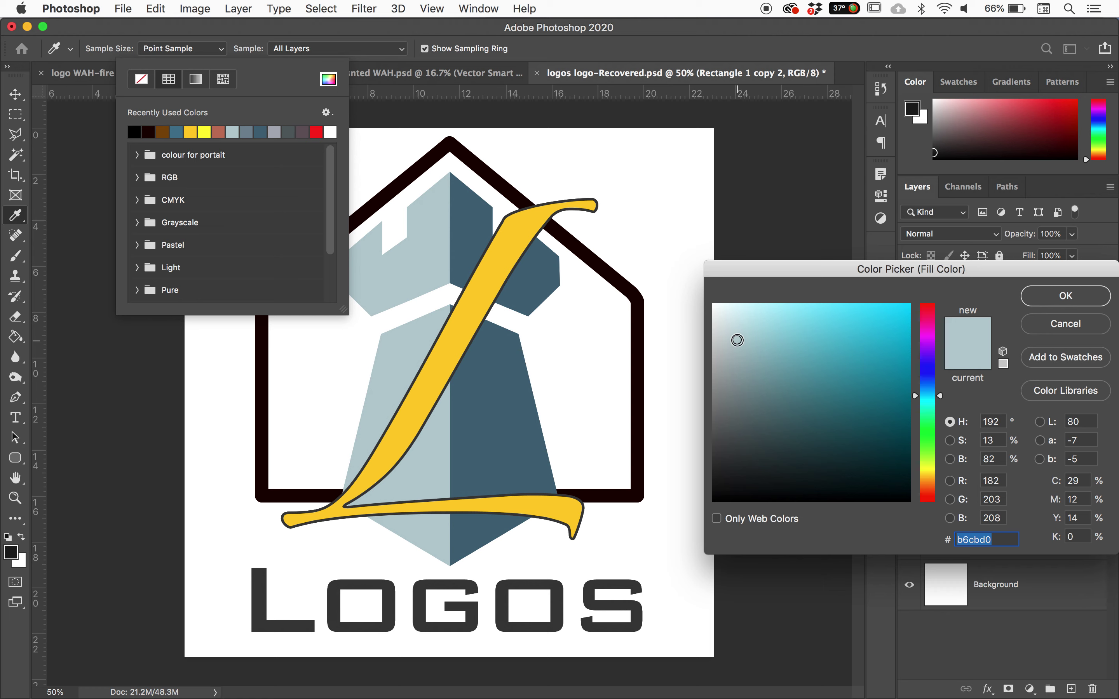
{"action": "left_click", "coordinate": [993, 444]}
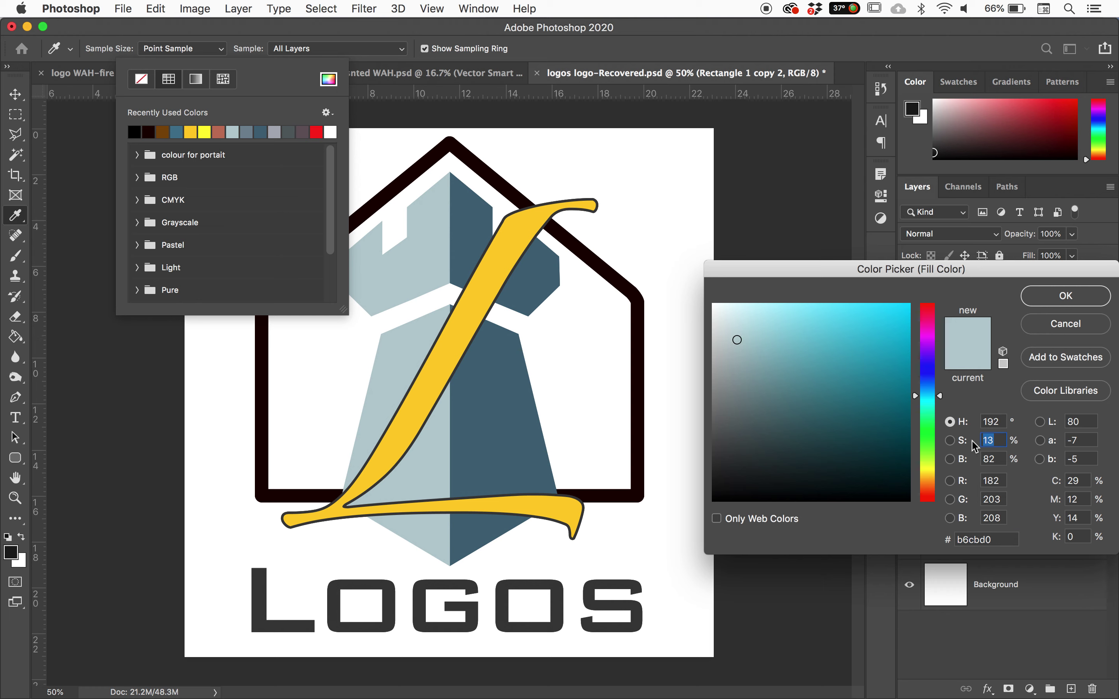
{"action": "type", "text": "0"}
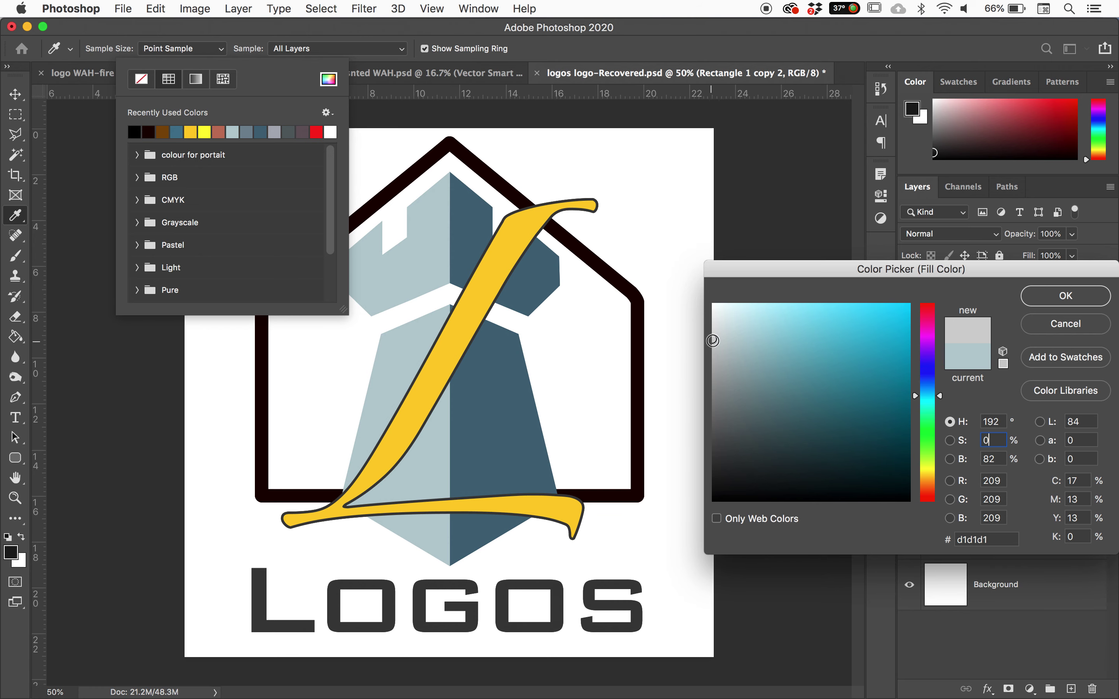
{"action": "left_click", "coordinate": [1052, 300]}
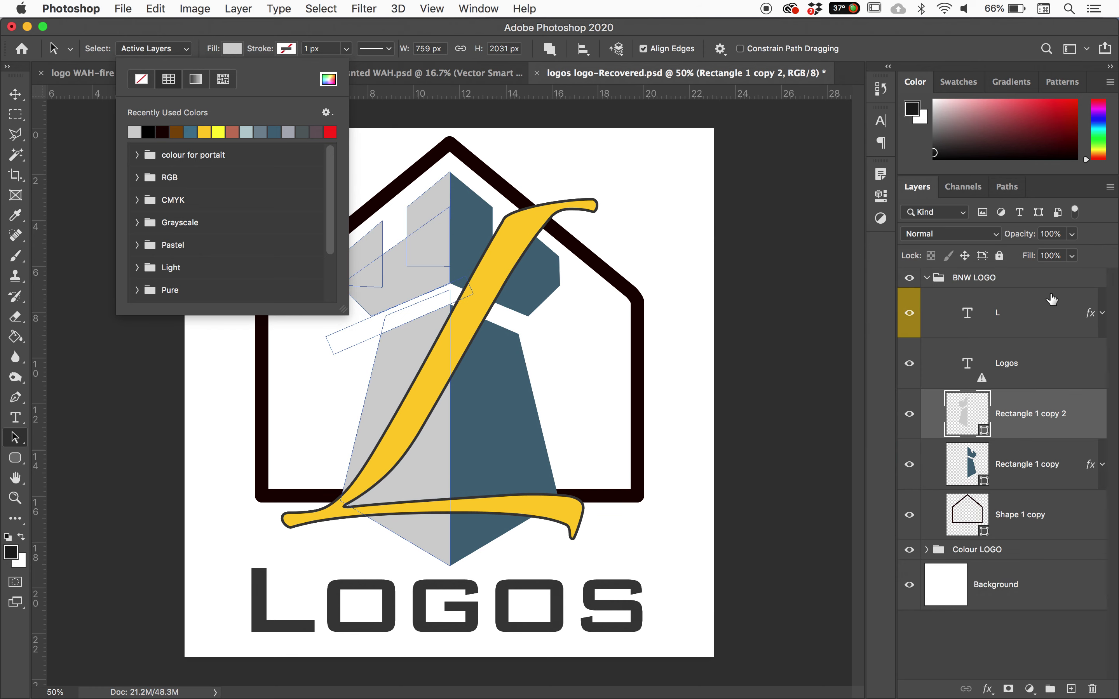
Step: Set the saturation of the Rectangle 1 copy shape's fill colour to 0% inside the BNW LOGO group
{"action": "left_click", "coordinate": [979, 464]}
{"action": "left_click", "coordinate": [228, 47]}
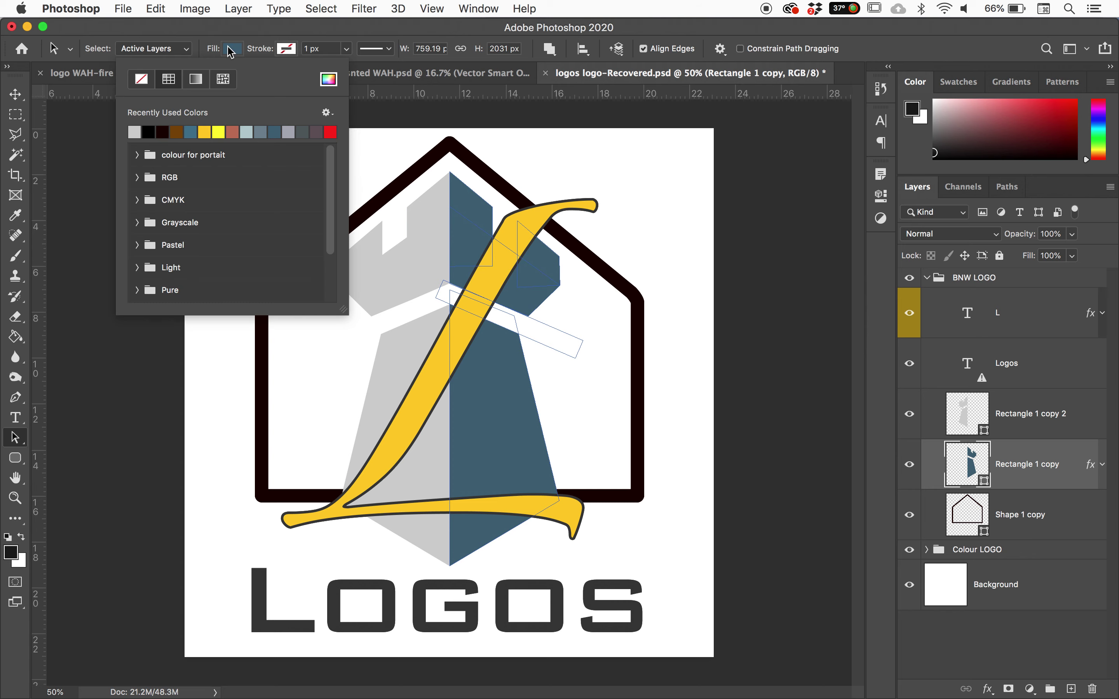
{"action": "left_click", "coordinate": [329, 80]}
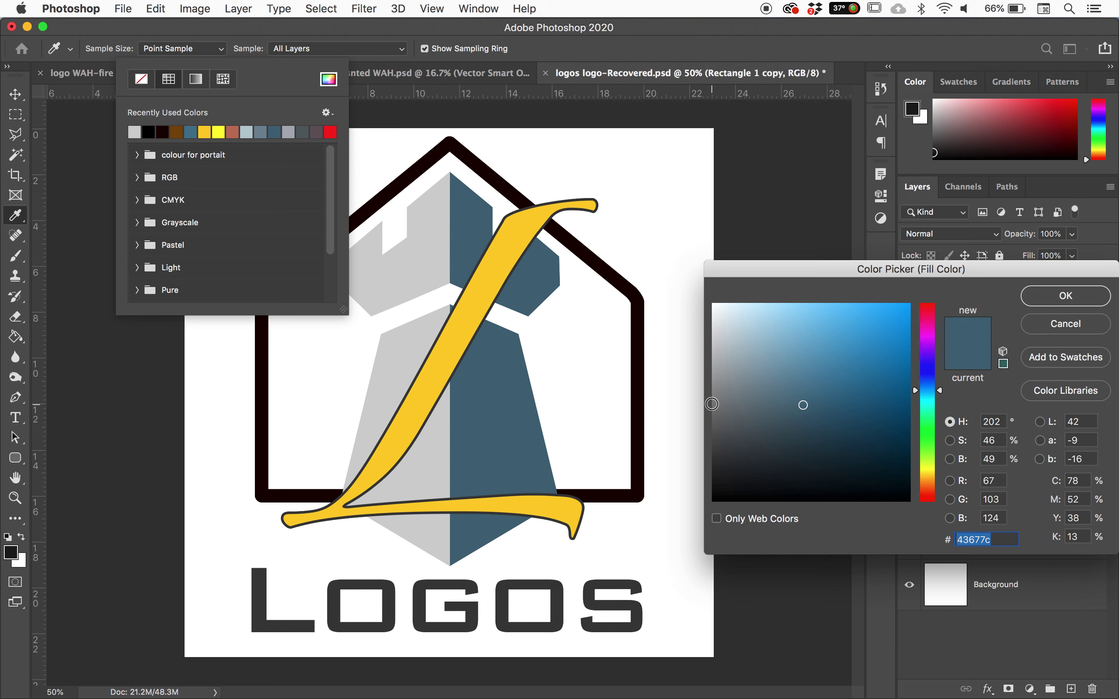
{"action": "left_click", "coordinate": [999, 438]}
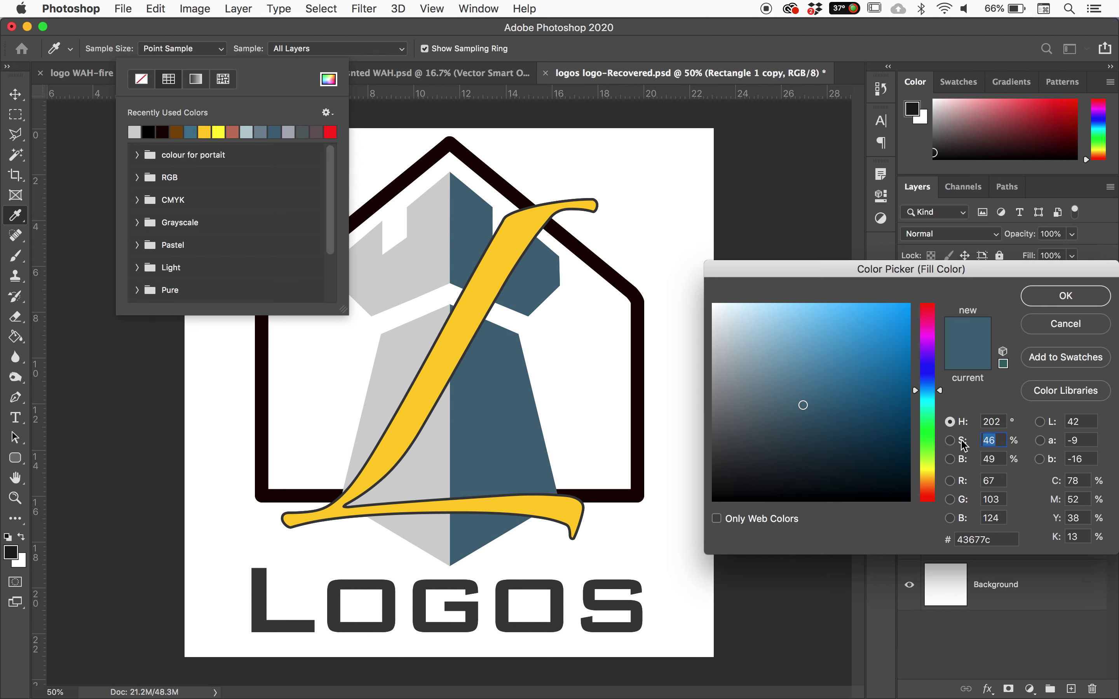
{"action": "type", "text": "0"}
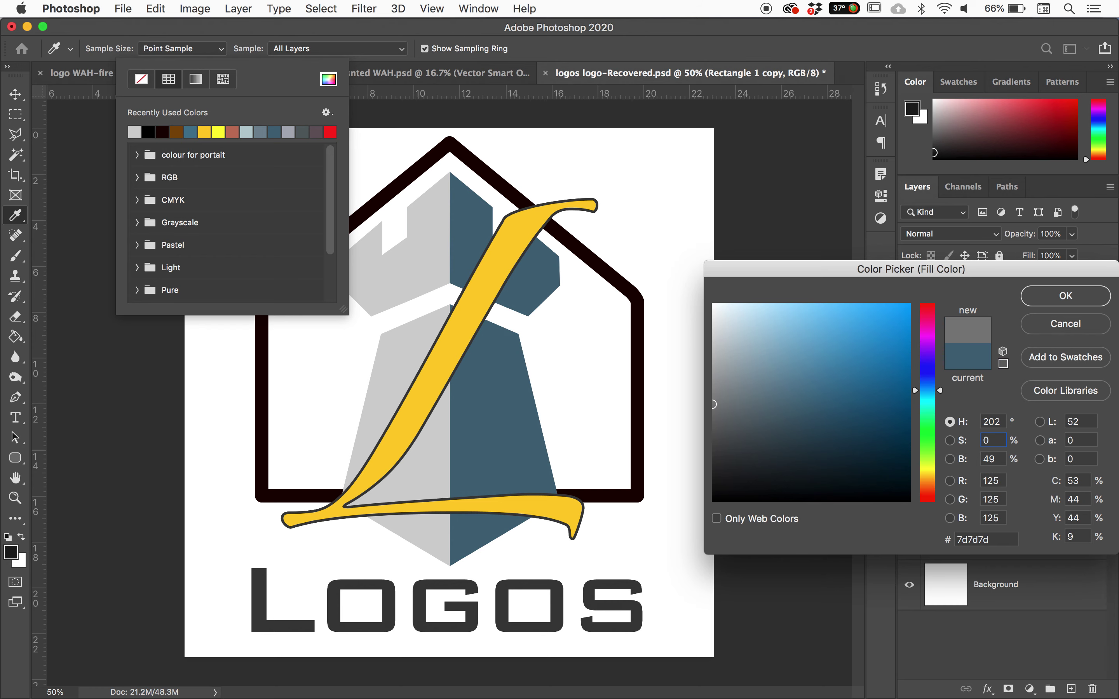
{"action": "left_click", "coordinate": [1064, 296]}
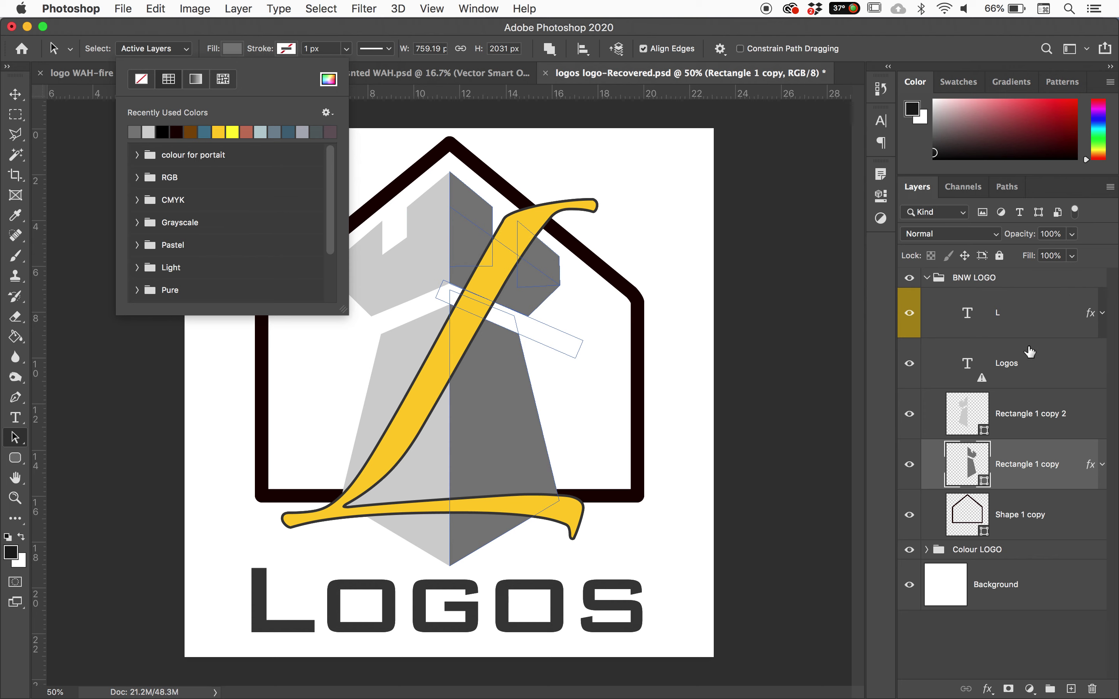
Step: Hide the L text layer inside the BNW LOGO group and hide the whole Colour LOGO group
{"action": "left_click", "coordinate": [1025, 365]}
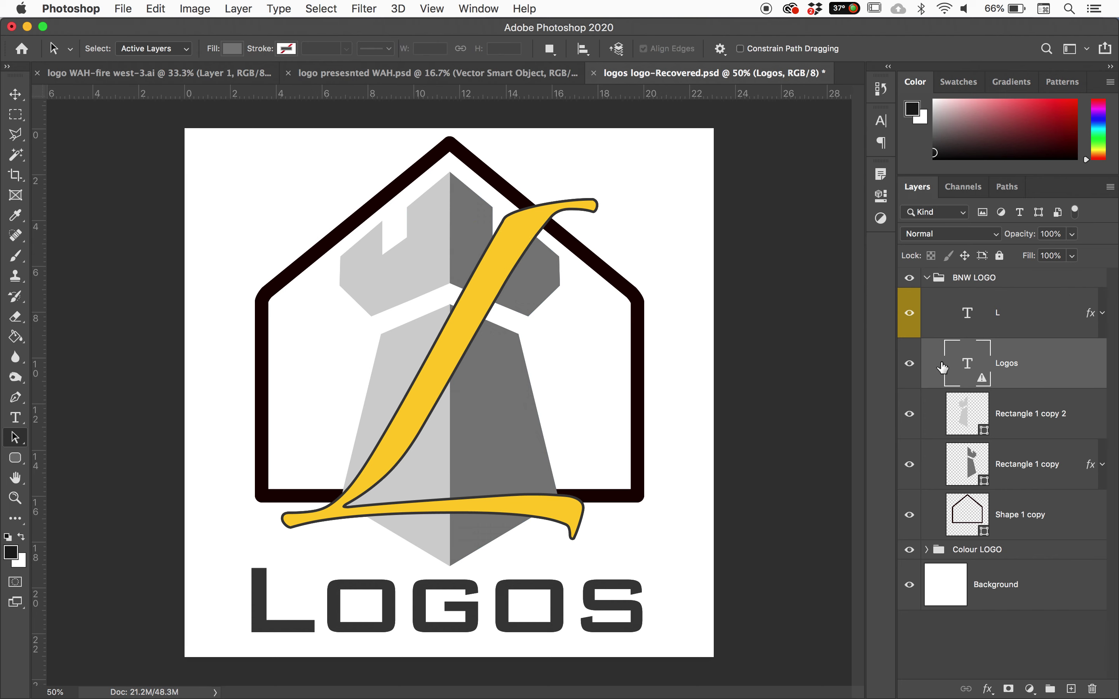
{"action": "left_click", "coordinate": [999, 312]}
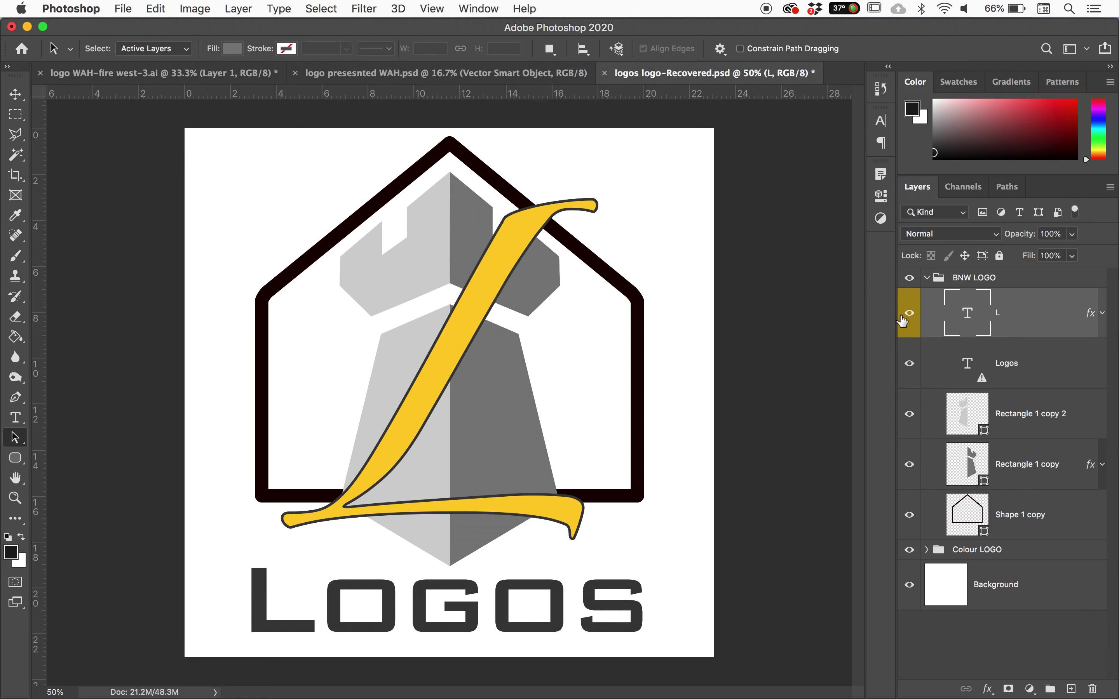
{"action": "left_click", "coordinate": [908, 314]}
{"action": "left_click", "coordinate": [908, 316]}
{"action": "left_click", "coordinate": [926, 278]}
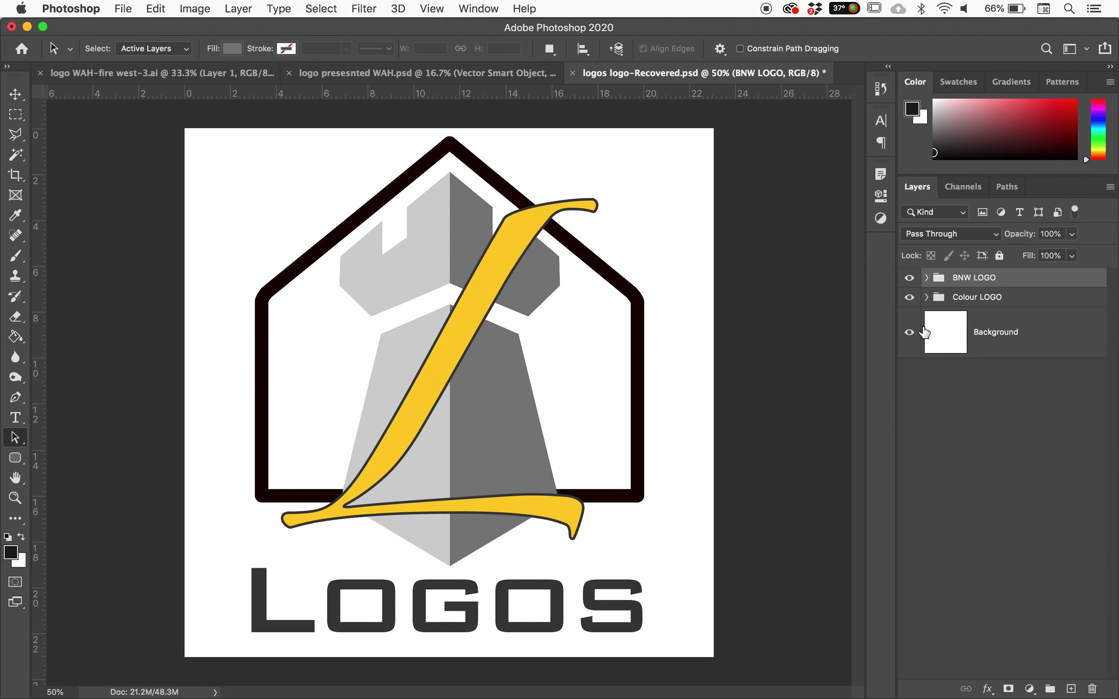
{"action": "left_click", "coordinate": [973, 305]}
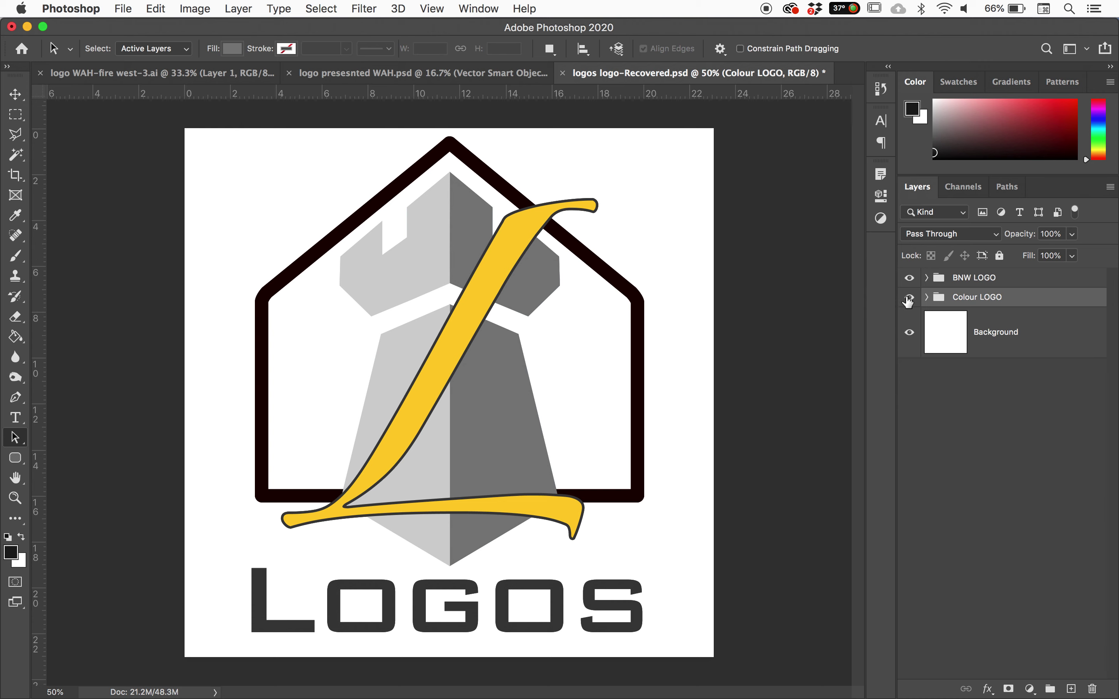
{"action": "left_click", "coordinate": [926, 277]}
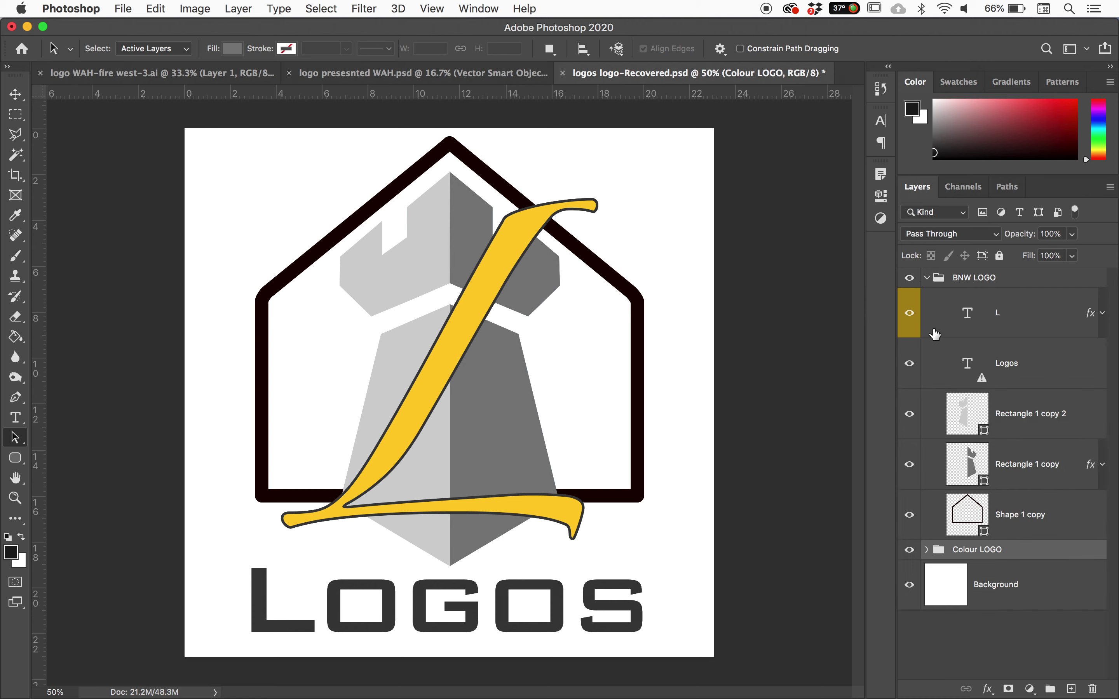
{"action": "left_click", "coordinate": [909, 313]}
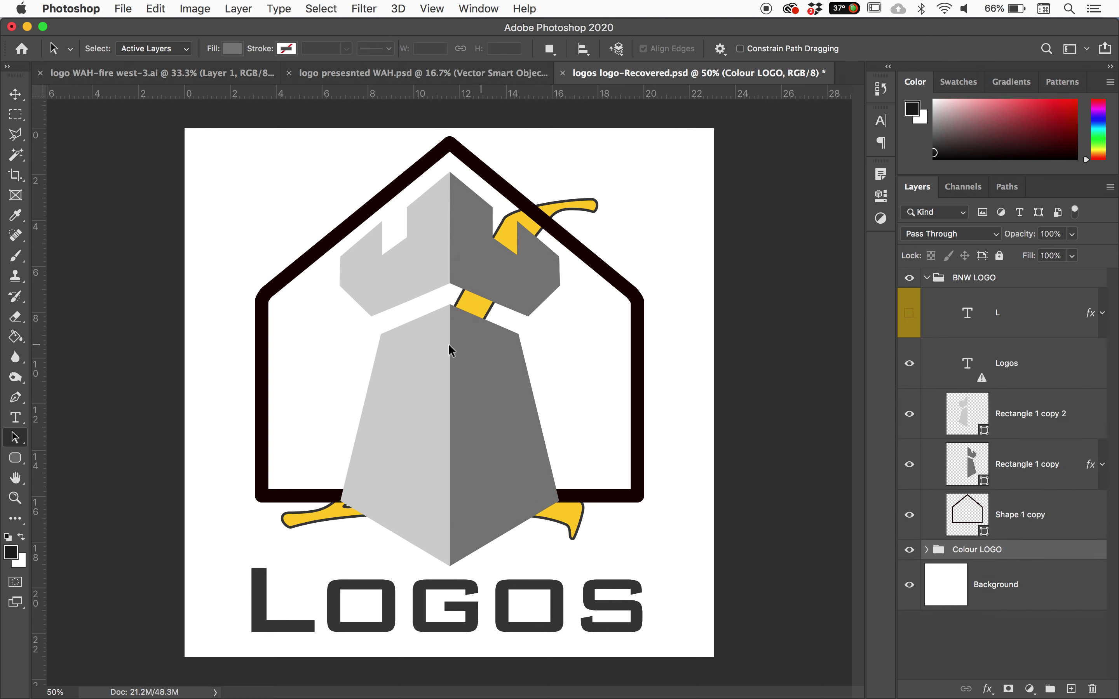
{"action": "left_click", "coordinate": [926, 277]}
{"action": "left_click", "coordinate": [910, 298]}
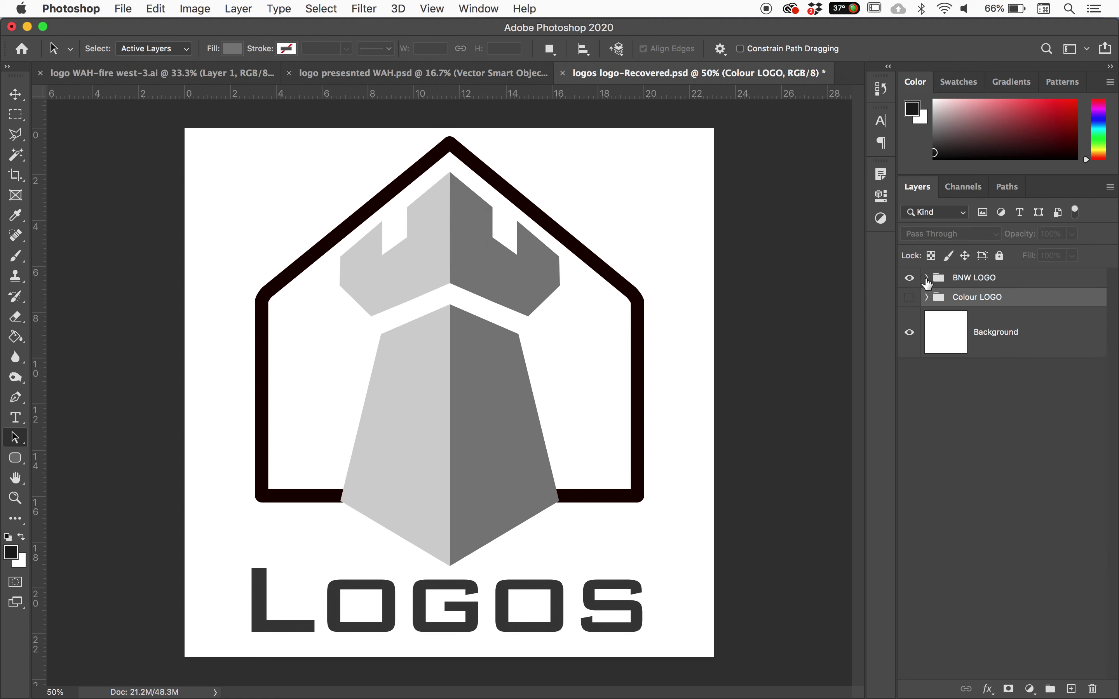
Step: Make the L text layer in the BNW LOGO group visible again and keep it selected
{"action": "left_click", "coordinate": [926, 277]}
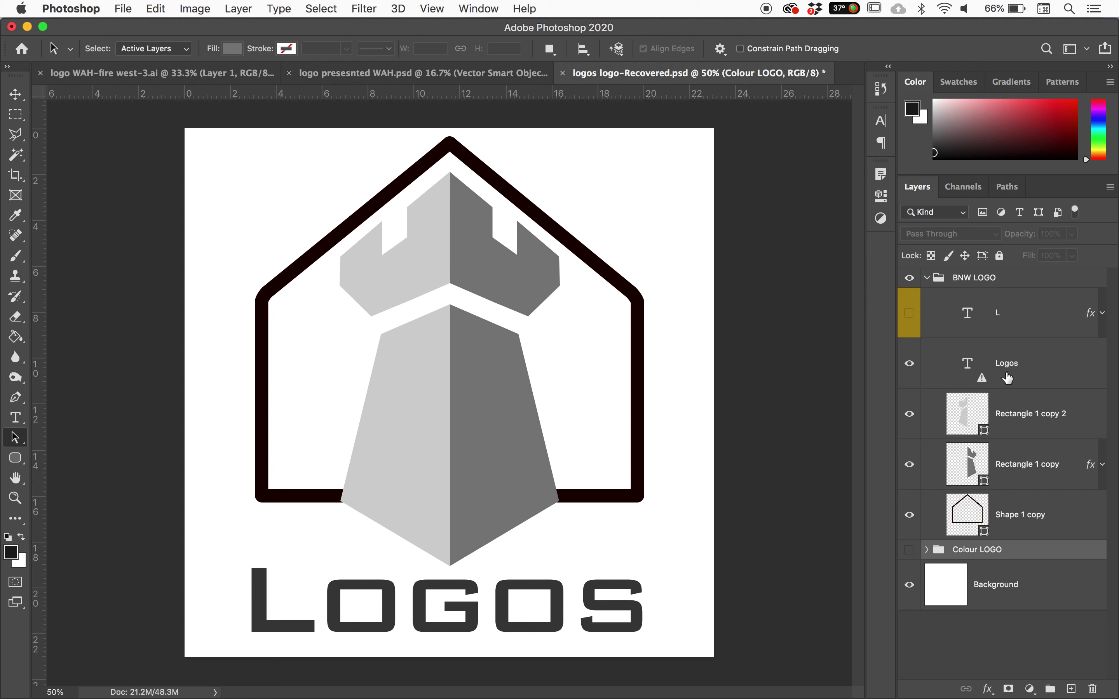
{"action": "left_click", "coordinate": [999, 319]}
{"action": "left_click", "coordinate": [909, 315]}
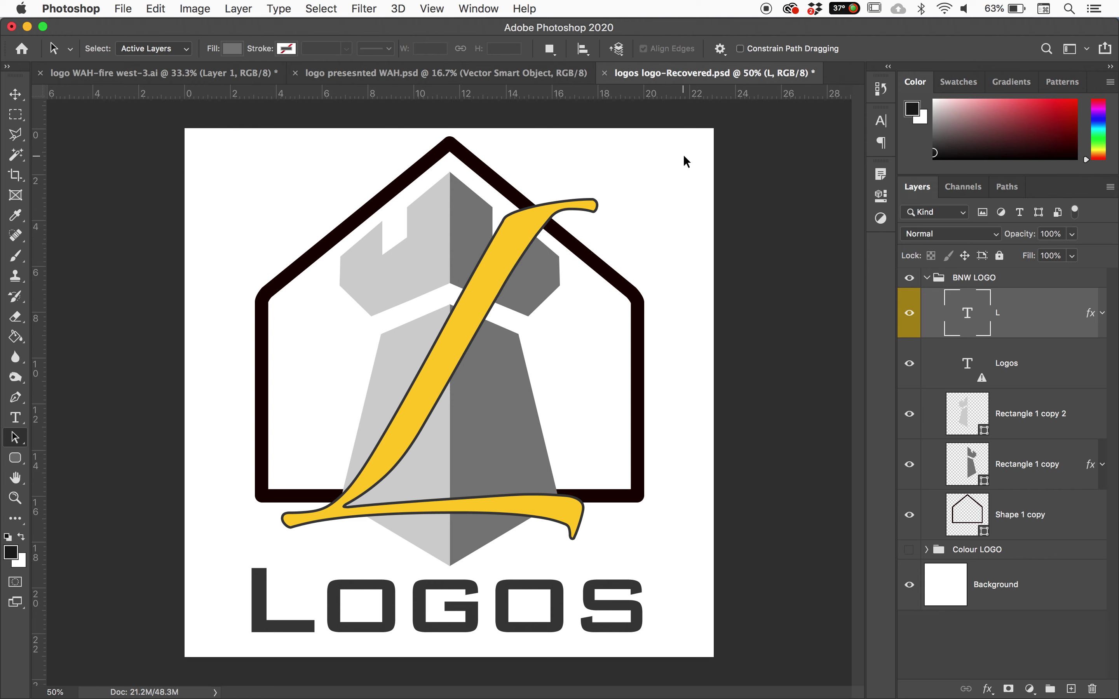
{"action": "left_click", "coordinate": [910, 313]}
{"action": "left_click", "coordinate": [910, 313]}
Step: Try grey and near-black text colours on the L in the BNW LOGO group and set it to white (ffffff)
{"action": "left_click", "coordinate": [15, 398]}
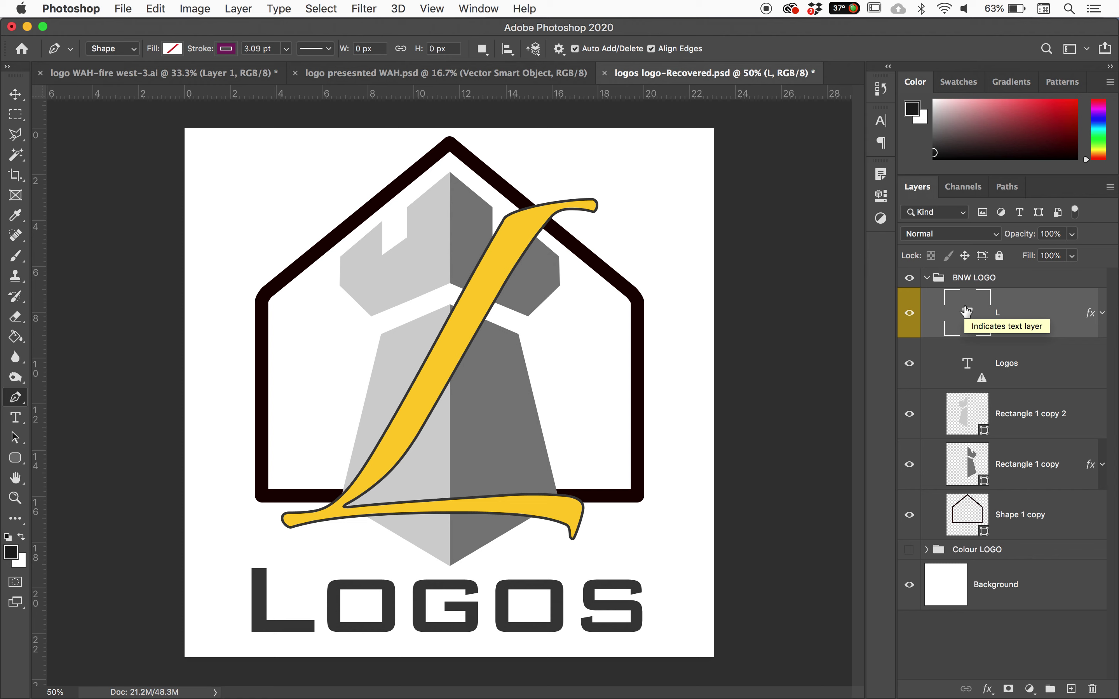
{"action": "key", "text": "t"}
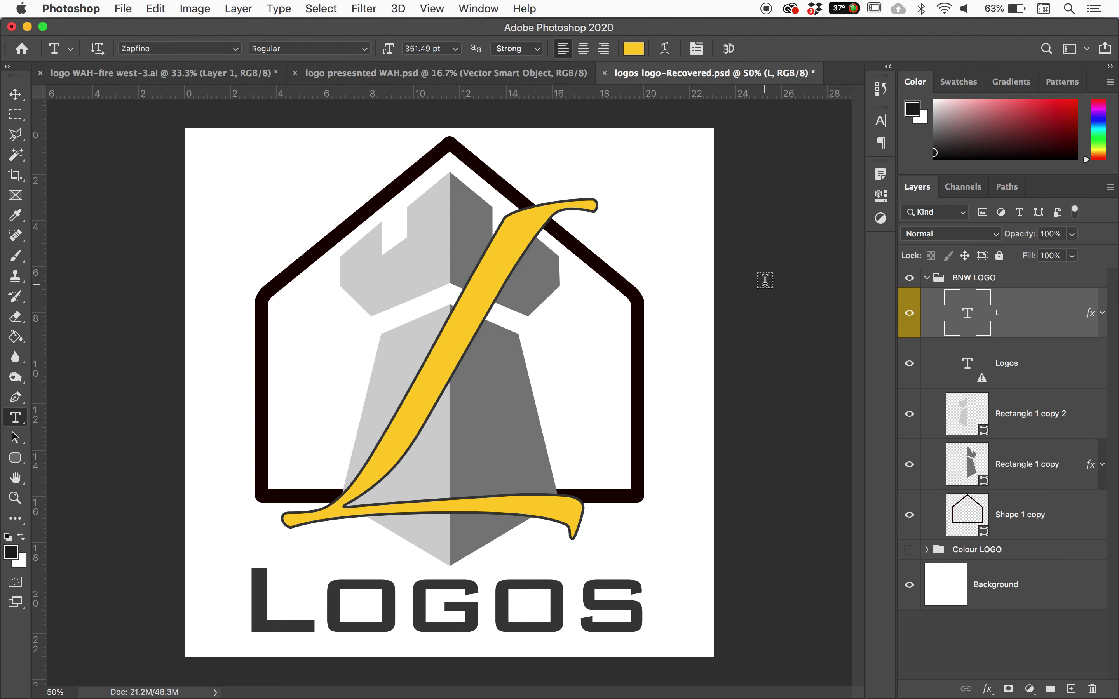
{"action": "left_click", "coordinate": [17, 424]}
{"action": "left_click", "coordinate": [633, 49]}
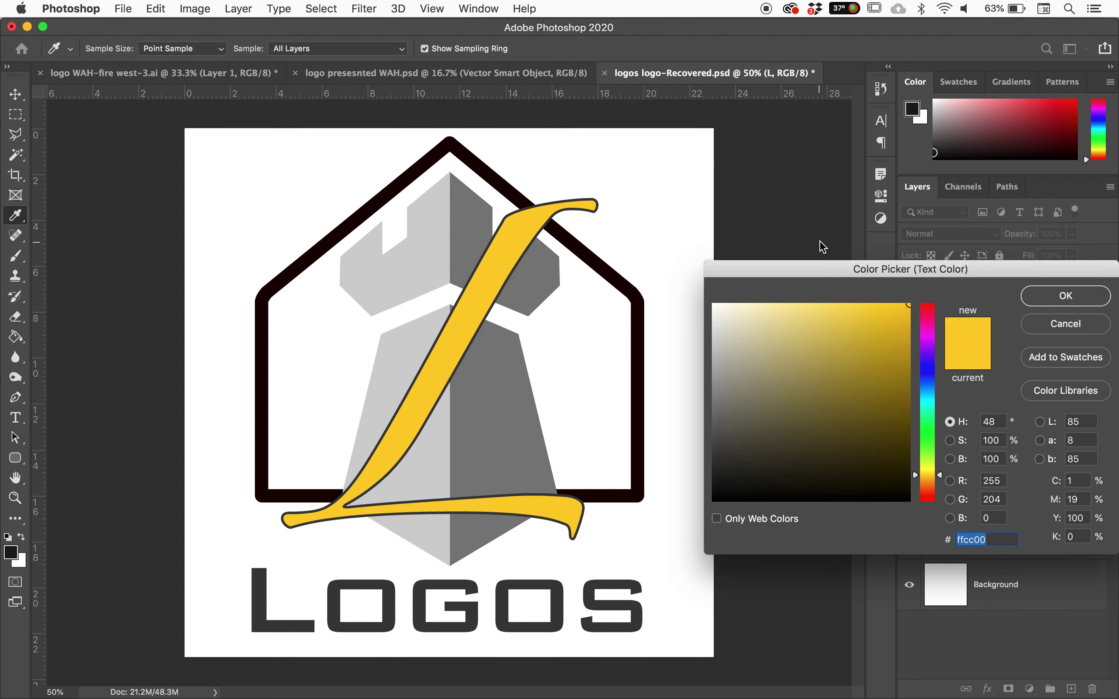
{"action": "left_click", "coordinate": [763, 354]}
{"action": "left_click", "coordinate": [696, 356]}
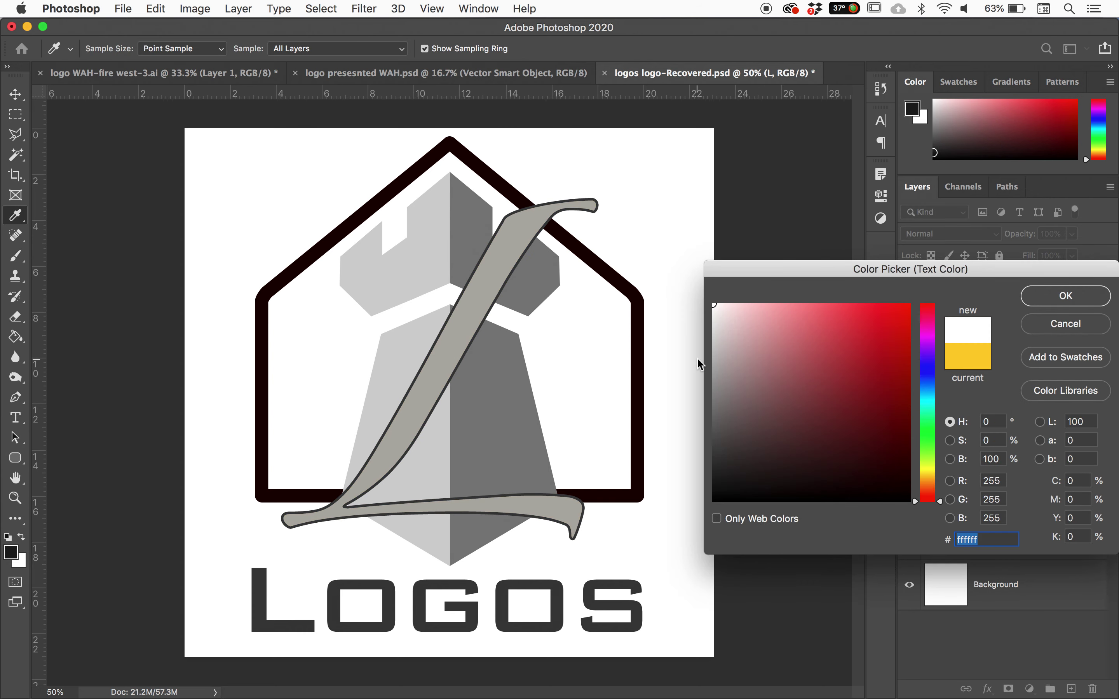
{"action": "mouse_move", "coordinate": [712, 414]}
{"action": "left_mouse_down"}
{"action": "mouse_move", "coordinate": [717, 359]}
{"action": "mouse_move", "coordinate": [738, 350]}
{"action": "mouse_move", "coordinate": [696, 331]}
{"action": "mouse_move", "coordinate": [724, 312]}
{"action": "mouse_move", "coordinate": [706, 311]}
{"action": "mouse_move", "coordinate": [690, 541]}
{"action": "mouse_move", "coordinate": [714, 488]}
{"action": "mouse_move", "coordinate": [687, 462]}
{"action": "mouse_move", "coordinate": [718, 464]}
{"action": "mouse_move", "coordinate": [699, 460]}
{"action": "mouse_move", "coordinate": [736, 442]}
{"action": "mouse_move", "coordinate": [665, 432]}
{"action": "mouse_move", "coordinate": [720, 474]}
{"action": "mouse_move", "coordinate": [693, 469]}
{"action": "left_mouse_up"}
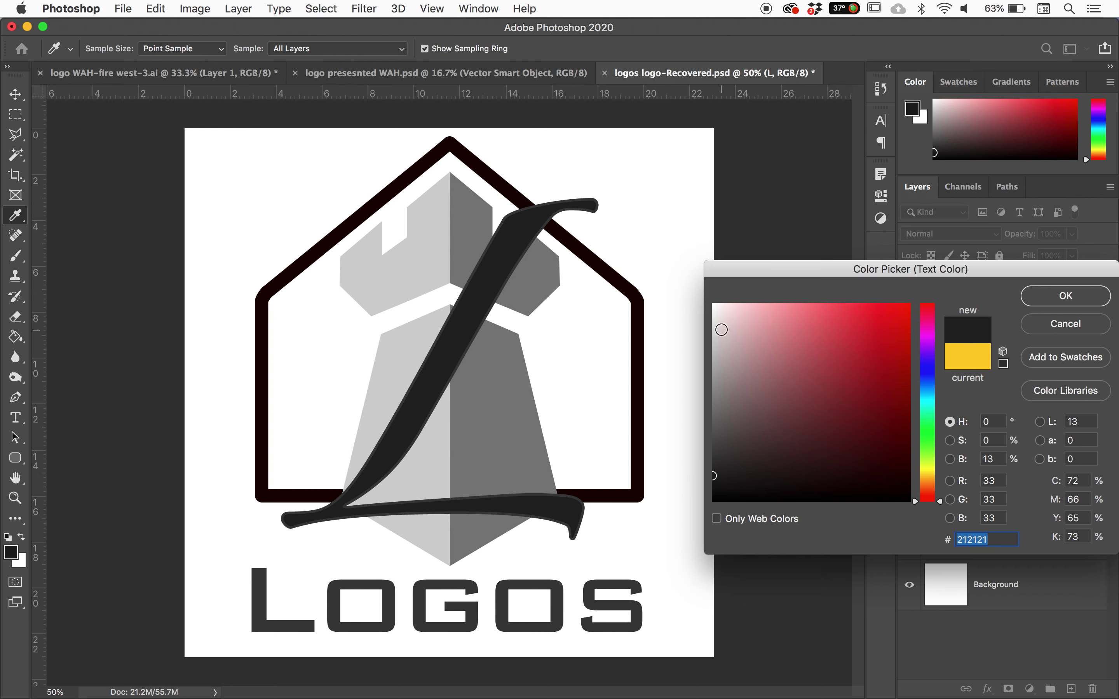
{"action": "left_click_drag", "start_coordinate": [725, 312], "coordinate": [668, 297]}
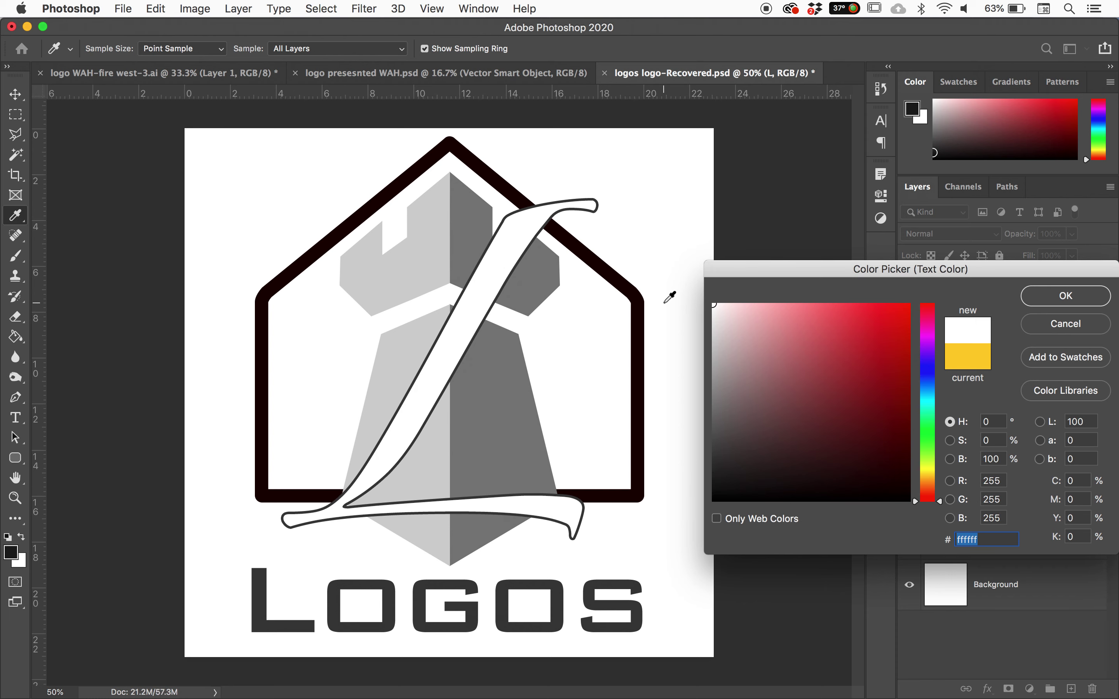
{"action": "left_click", "coordinate": [1065, 296]}
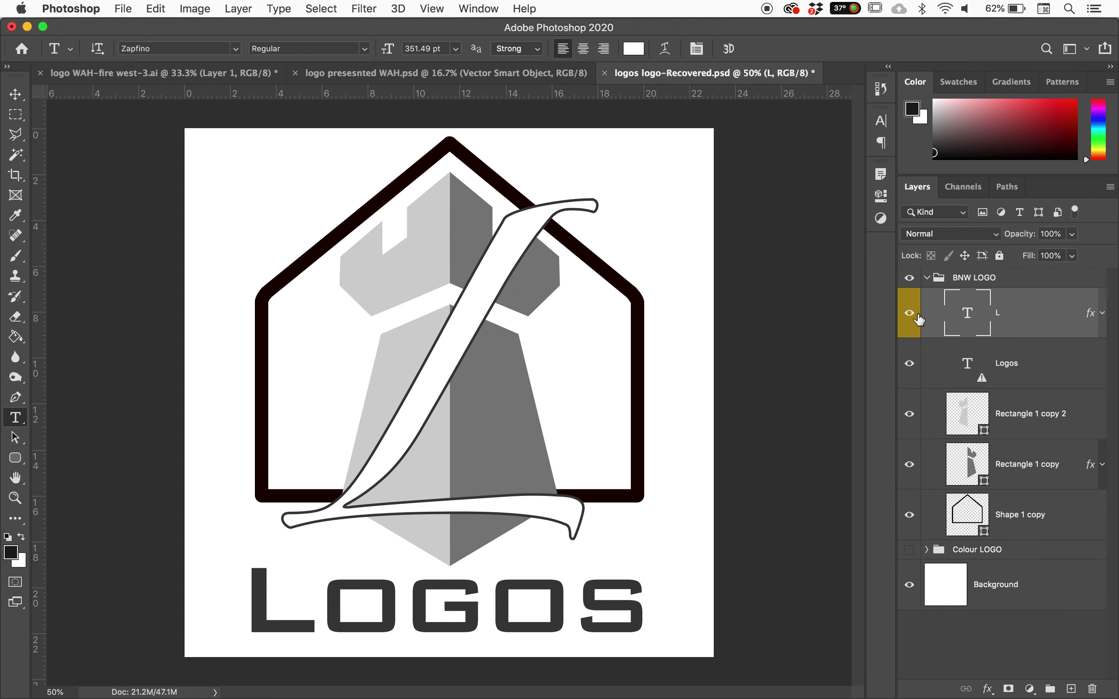
Step: Hide the Background layer and compare the colour and black-and-white groups, leaving only the BNW LOGO group visible
{"action": "left_click", "coordinate": [926, 278]}
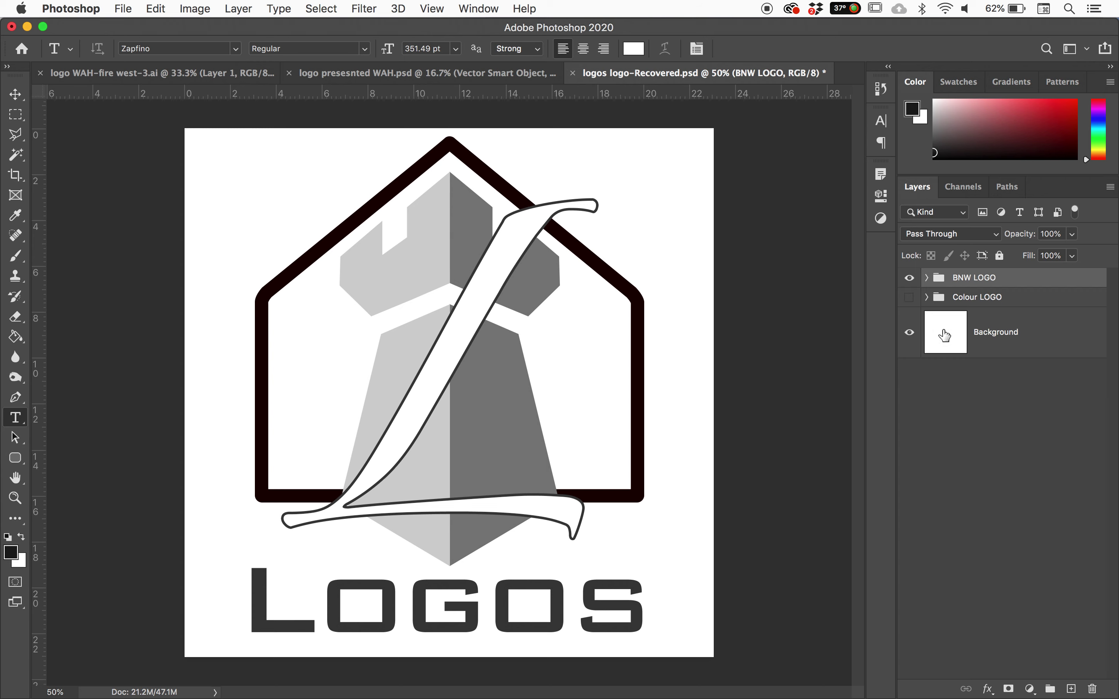
{"action": "left_click", "coordinate": [909, 333]}
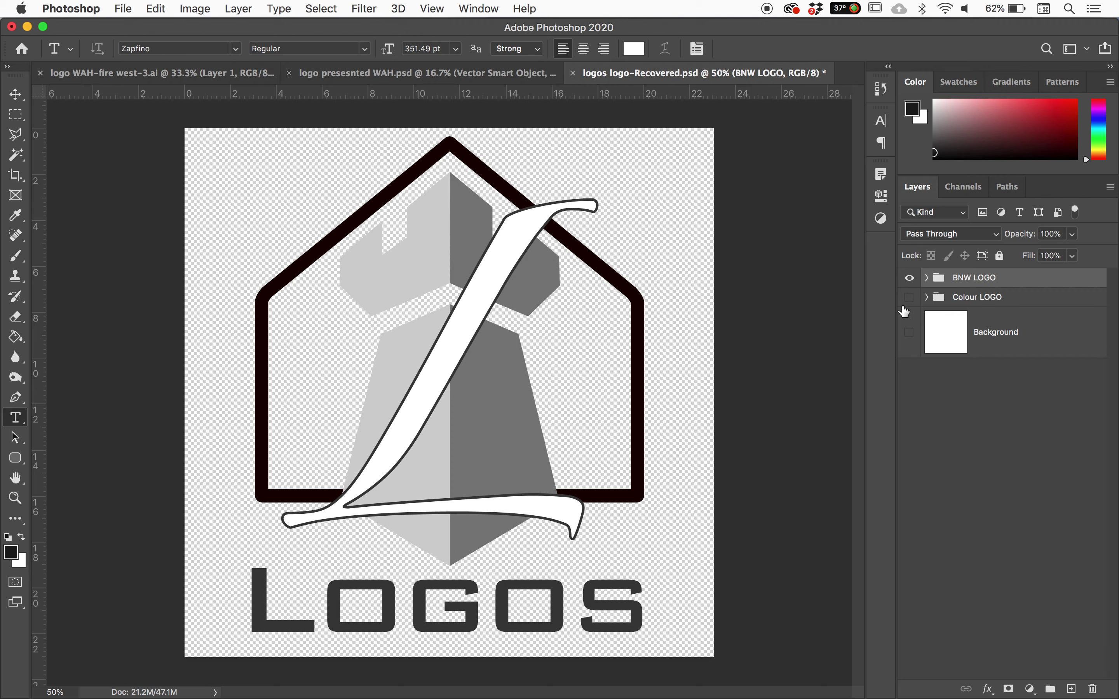
{"action": "left_click", "coordinate": [908, 278]}
{"action": "left_click", "coordinate": [909, 297]}
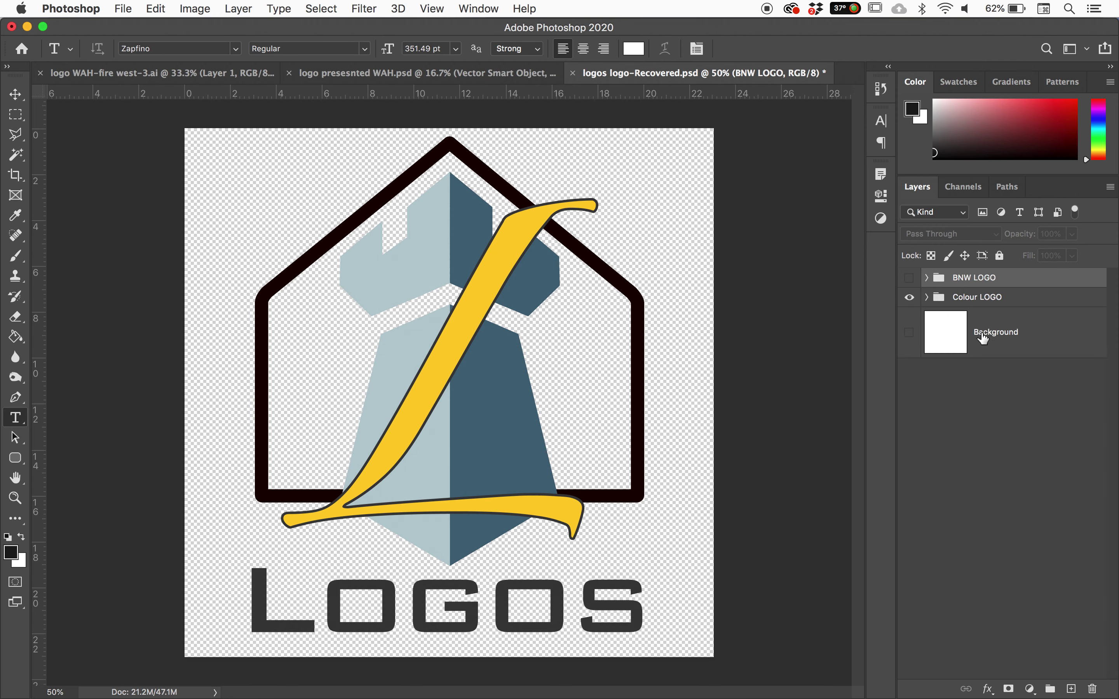
{"action": "left_click", "coordinate": [909, 279]}
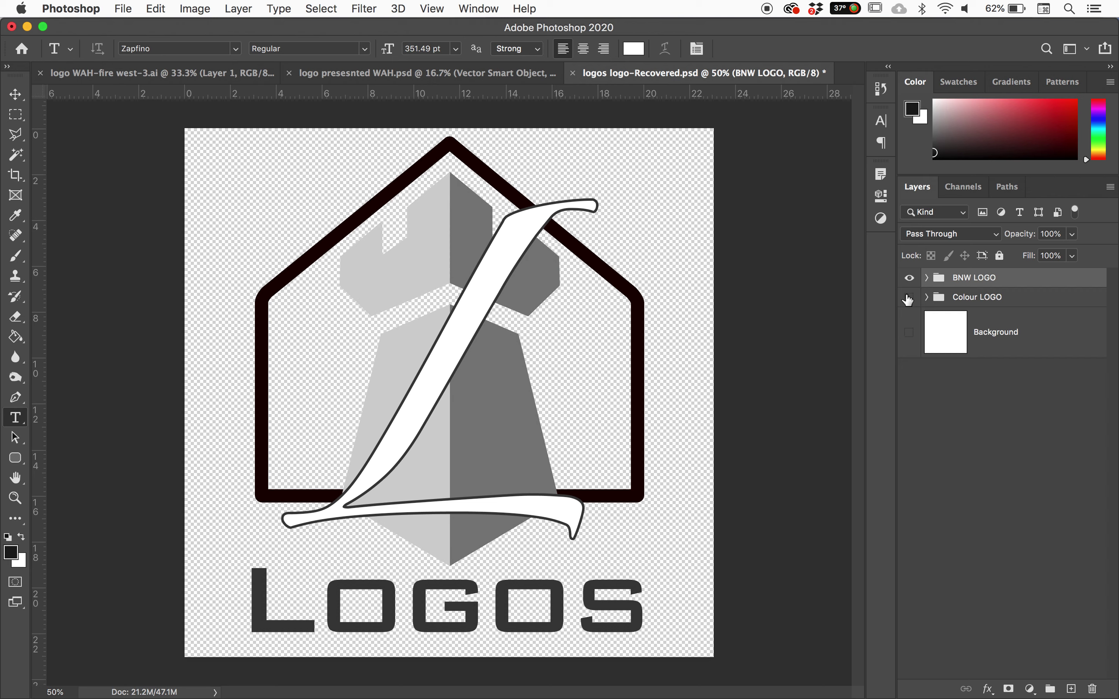
{"action": "left_click_drag", "start_coordinate": [909, 297], "coordinate": [911, 286]}
{"action": "left_click", "coordinate": [909, 279]}
Step: Quick-export the black-and-white logo as a PNG named bnw logo1.png on the Desktop
{"action": "left_click", "coordinate": [131, 10]}
{"action": "mouse_move", "coordinate": [172, 227]}
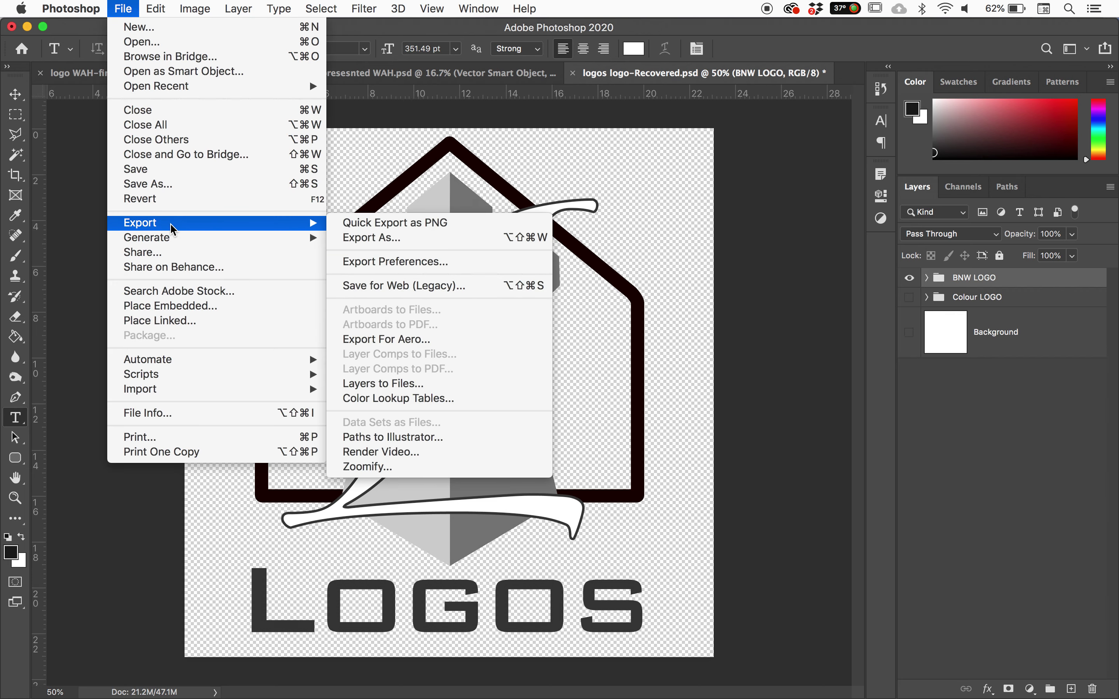
{"action": "left_click", "coordinate": [377, 224]}
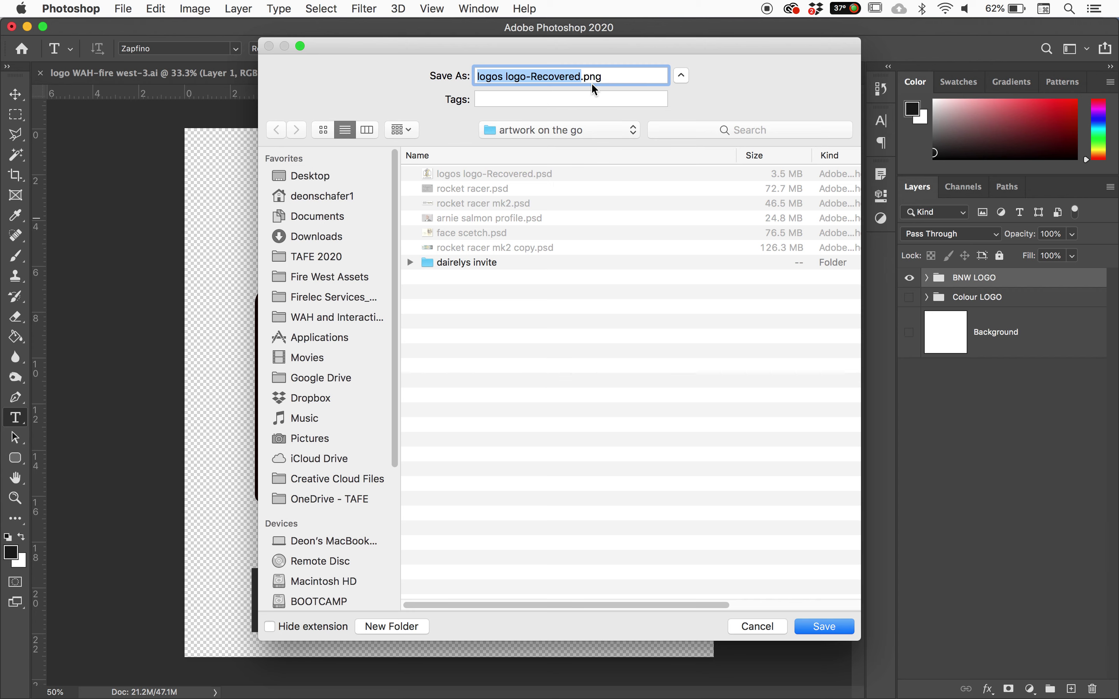
{"action": "left_click", "coordinate": [307, 176]}
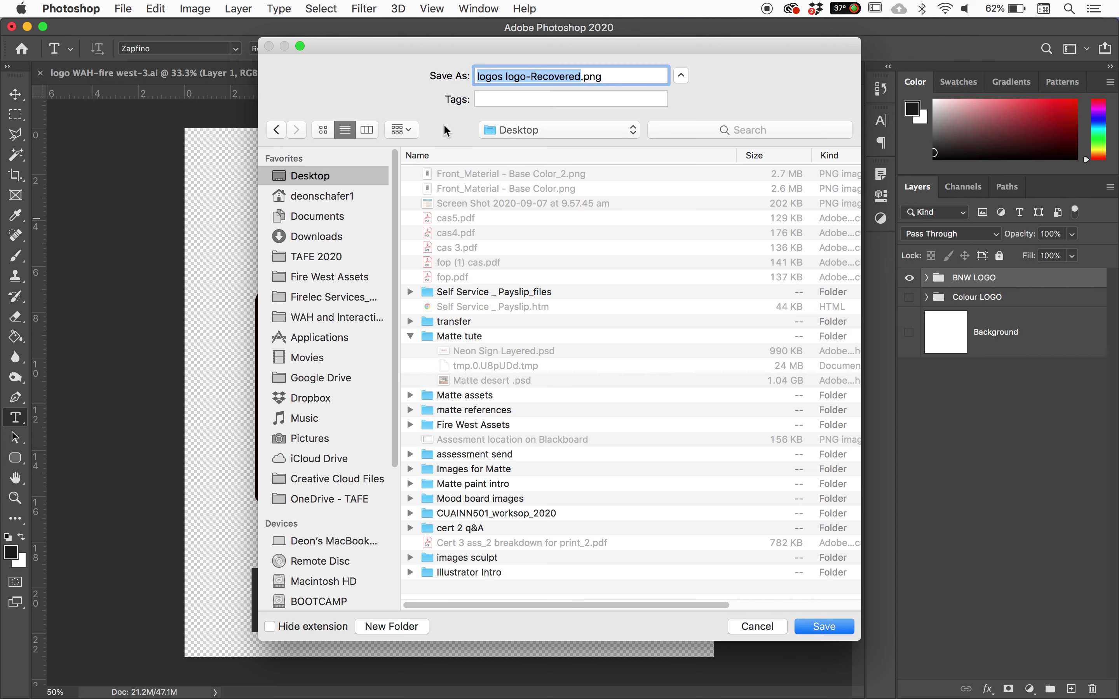
{"action": "double_click", "coordinate": [563, 76]}
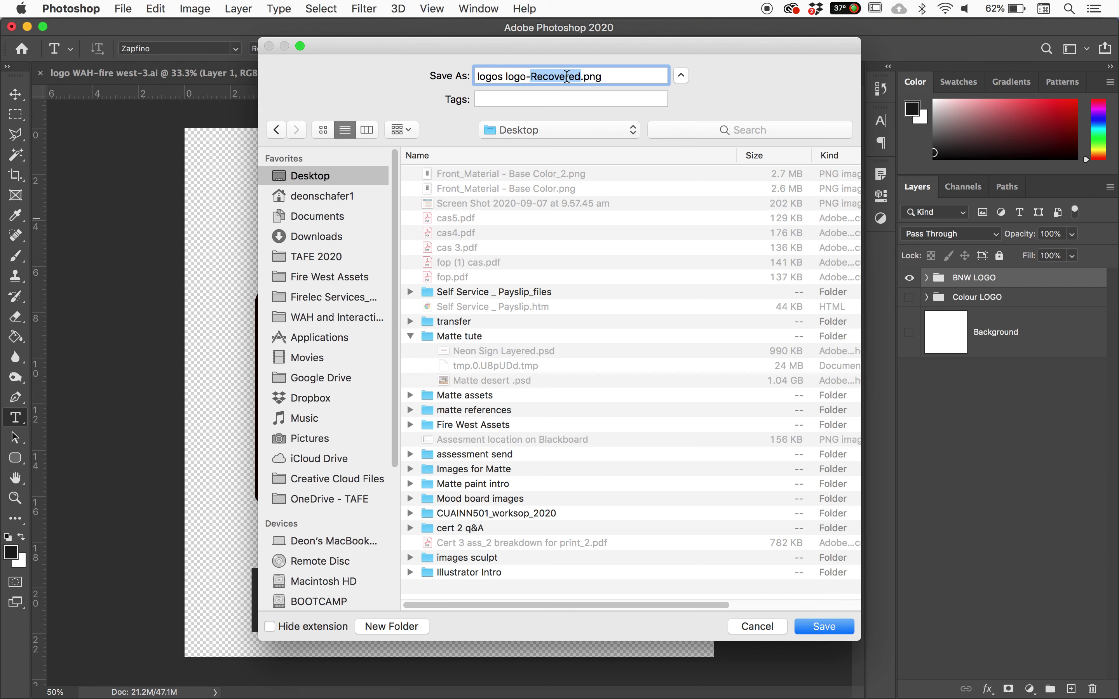
{"action": "left_click_drag", "start_coordinate": [582, 76], "coordinate": [395, 77]}
{"action": "type", "text": "bnw "}
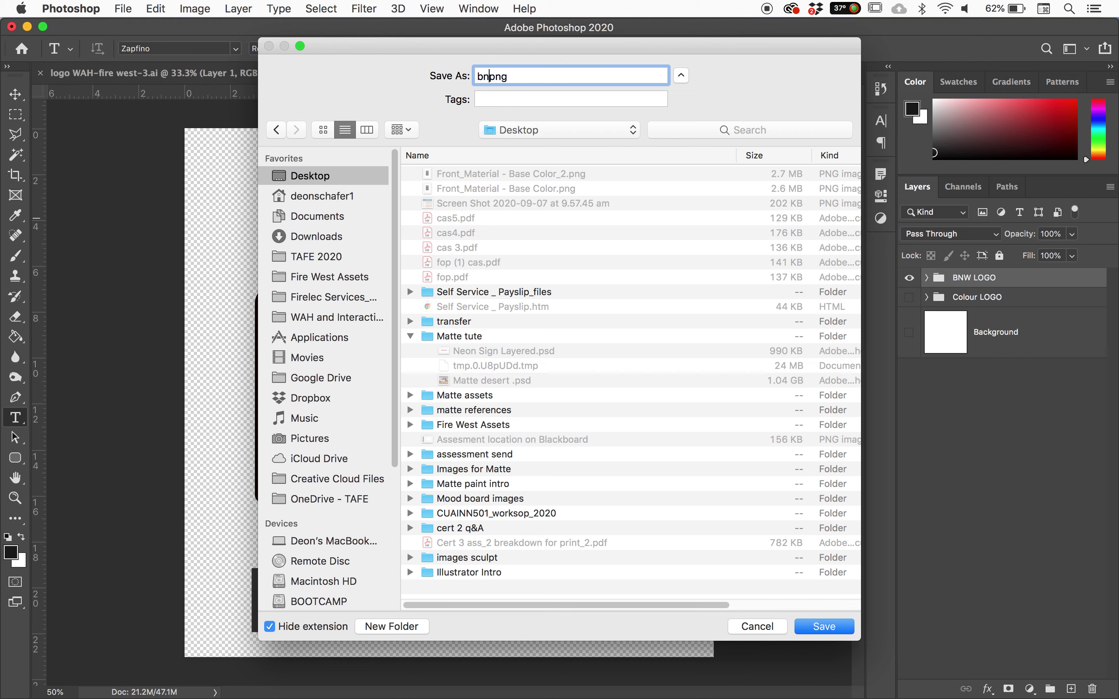
{"action": "type", "text": "logo1."}
{"action": "left_click", "coordinate": [814, 627]}
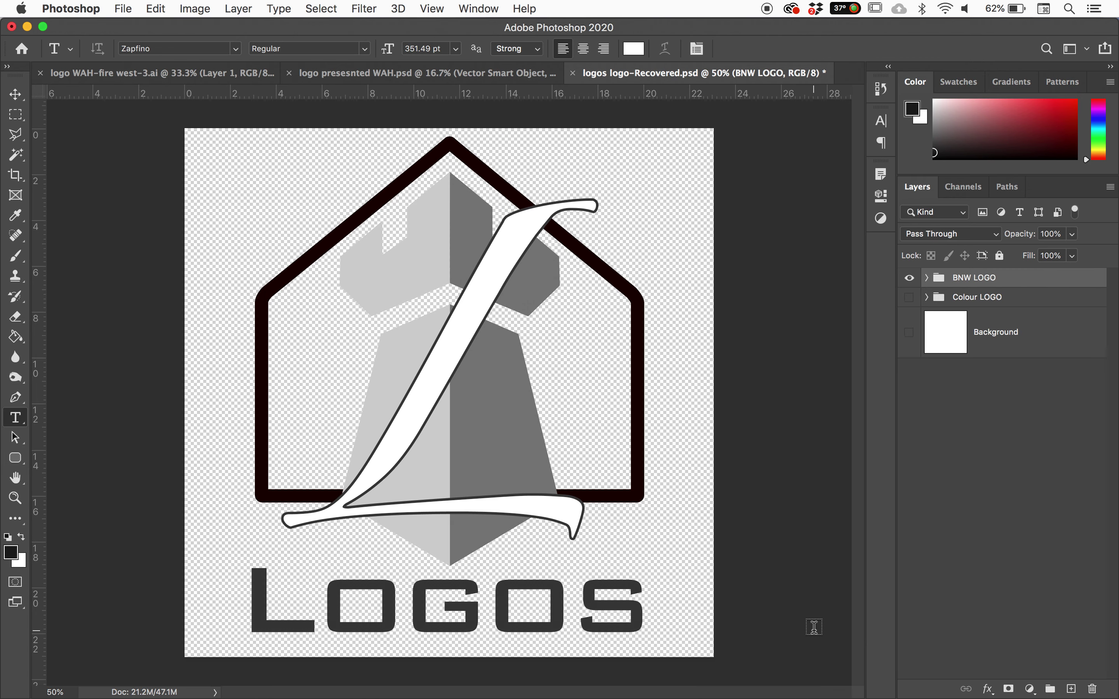
Step: Hide the BNW LOGO group and show and select the Colour LOGO group, leaving the Background layer hidden
{"action": "left_click", "coordinate": [909, 278]}
{"action": "left_click", "coordinate": [967, 303]}
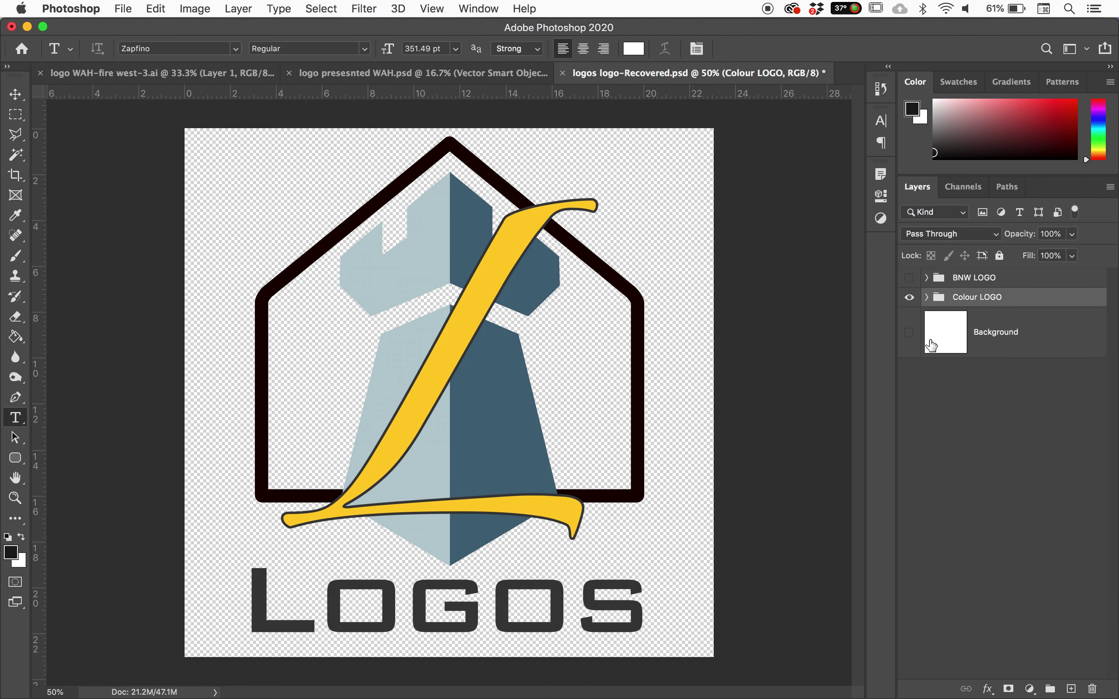
{"action": "left_click", "coordinate": [908, 339]}
{"action": "left_click", "coordinate": [908, 339]}
Step: Quick-export the colour logo as a PNG named colour logo1.png on the Desktop
{"action": "left_click", "coordinate": [124, 5]}
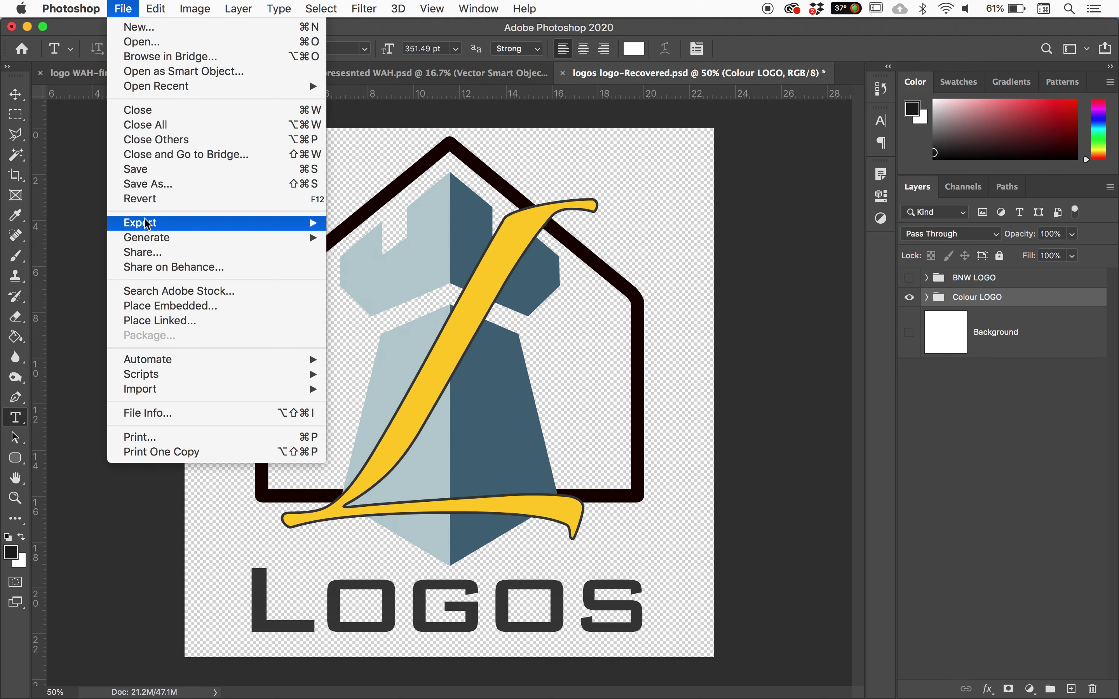
{"action": "mouse_move", "coordinate": [146, 223]}
{"action": "left_click", "coordinate": [379, 223]}
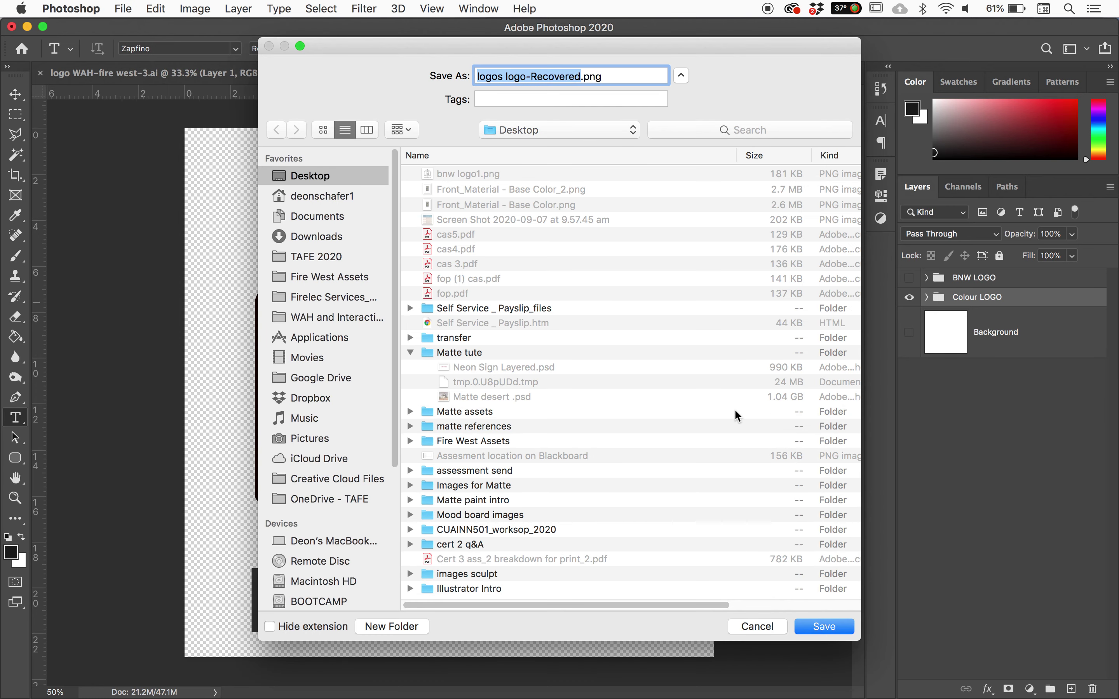
{"action": "left_click", "coordinate": [483, 178]}
{"action": "double_click", "coordinate": [487, 76]}
{"action": "type", "text": "colour logo1"}
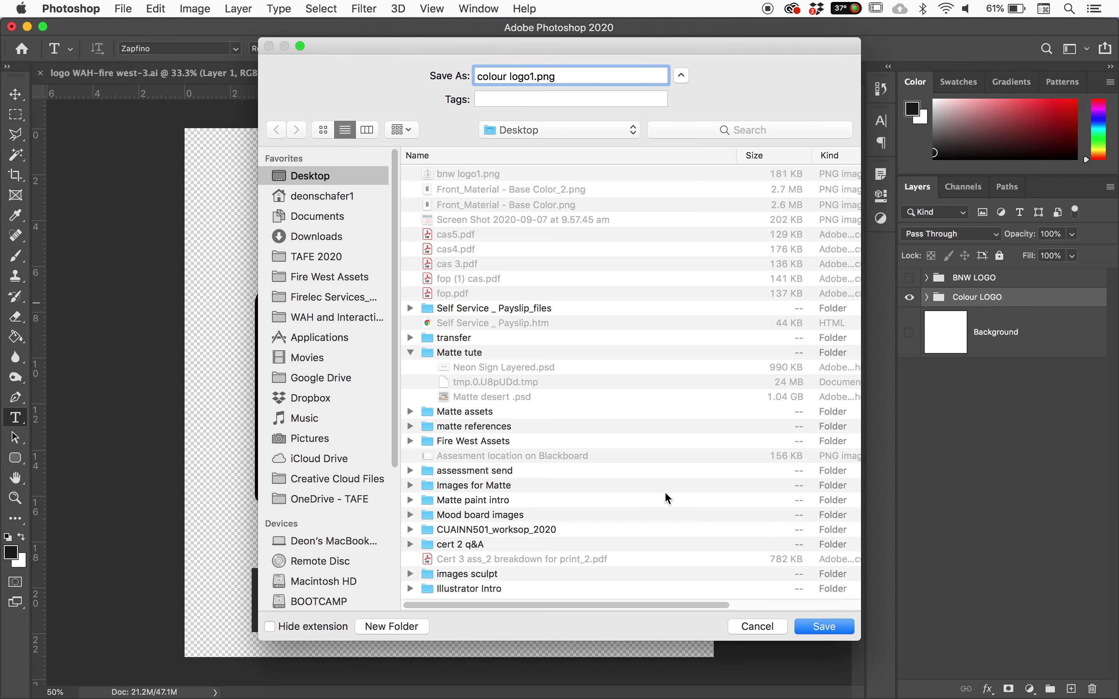
{"action": "left_click", "coordinate": [816, 626]}
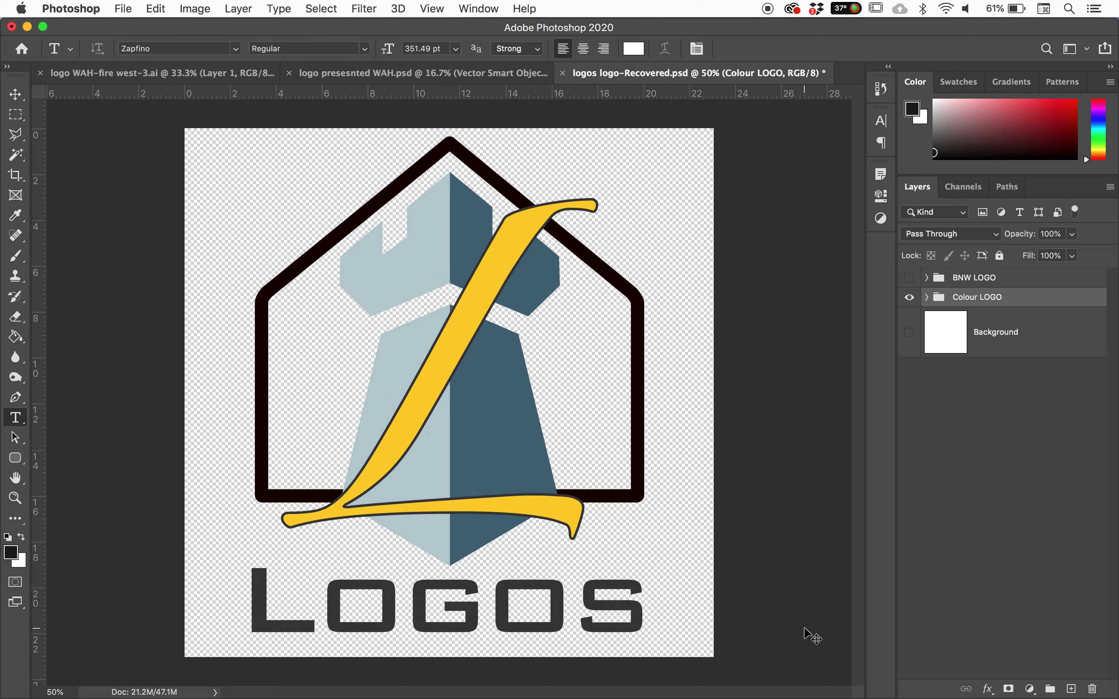
Step: Place bnw logo1.png and colour logo1.png from the Desktop into the logo document at their default size
{"action": "key", "text": "F11"}
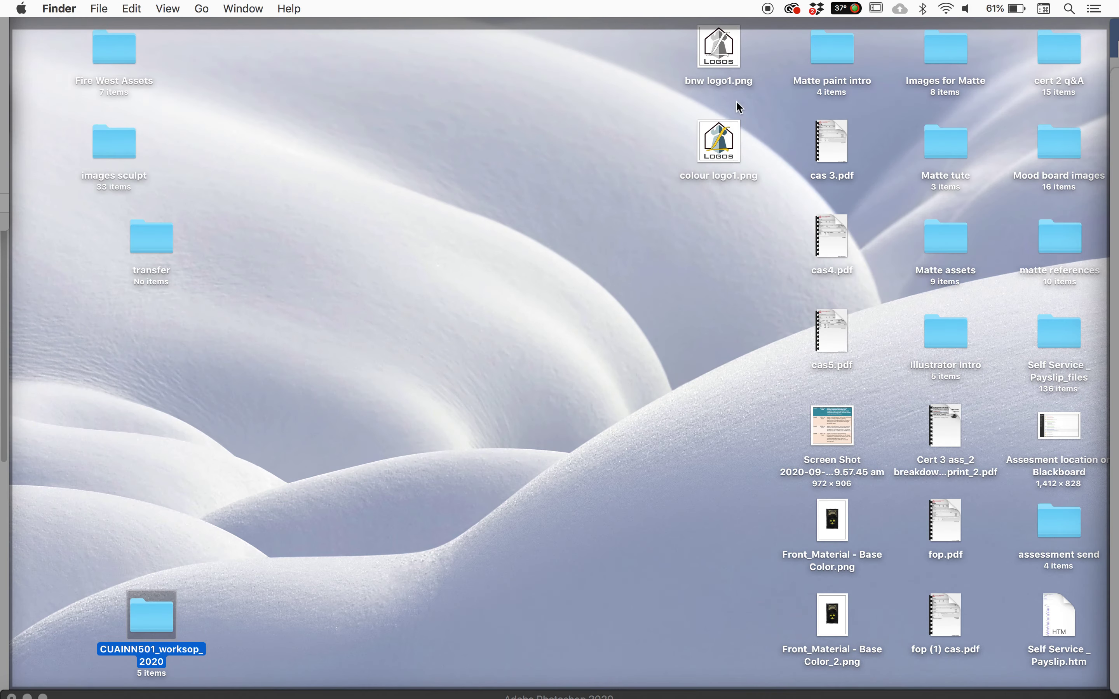
{"action": "left_click_drag", "start_coordinate": [674, 43], "coordinate": [368, 408]}
{"action": "key", "text": "F11"}
{"action": "key", "text": "space"}
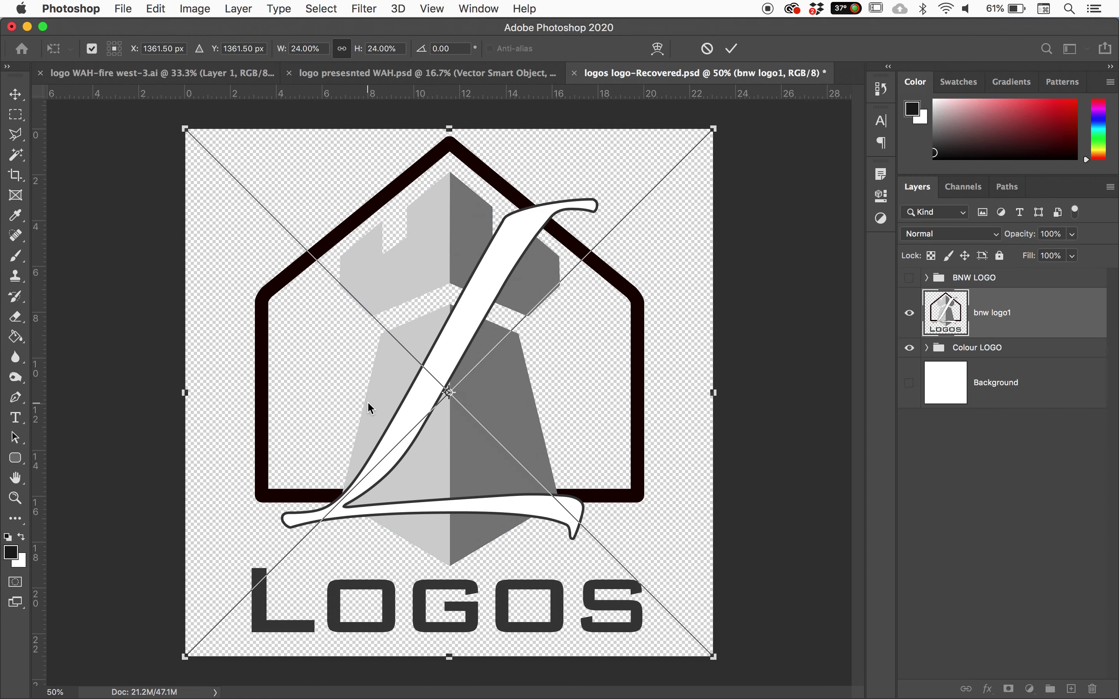
{"action": "key", "text": "Return"}
{"action": "key", "text": "Return"}
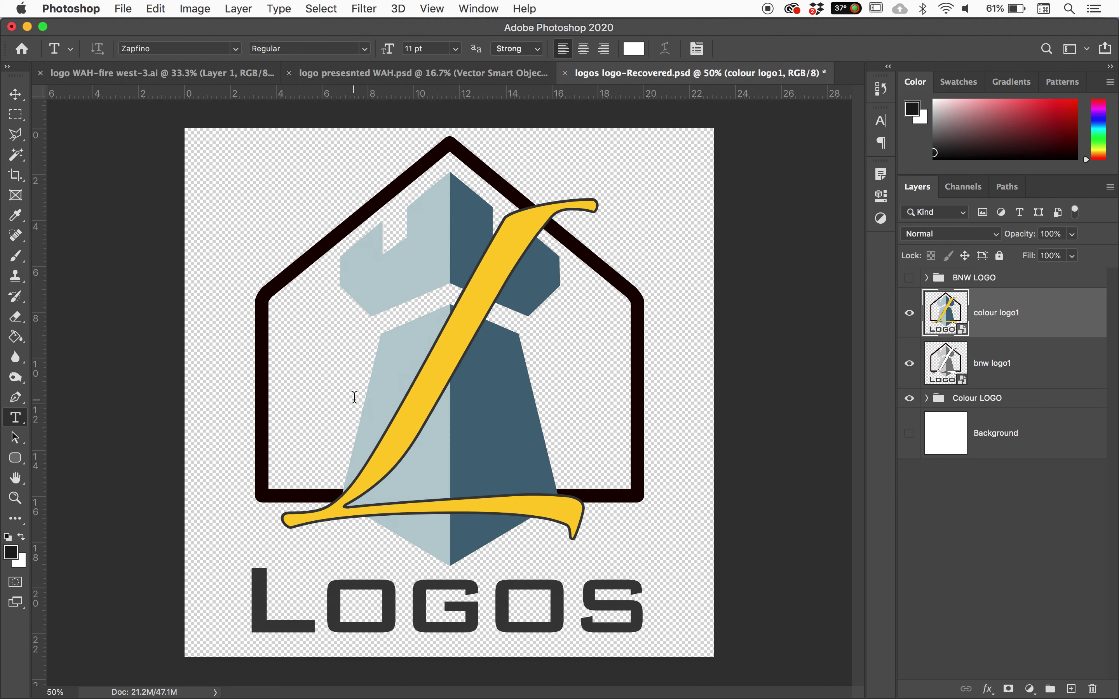
Step: Hide the Colour LOGO group and try moving the placed colour logo1 layer off the black-and-white logo, undoing the move
{"action": "left_click", "coordinate": [909, 402]}
{"action": "key", "text": "v"}
{"action": "left_click_drag", "start_coordinate": [425, 337], "coordinate": [515, 286]}
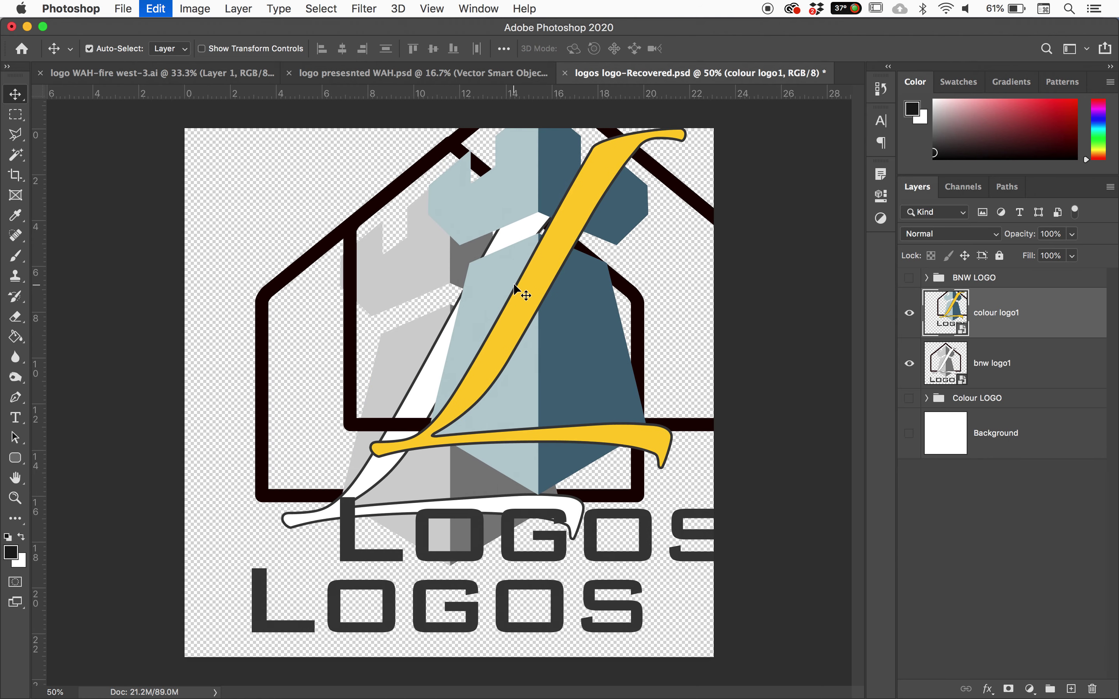
{"action": "key", "text": "super+z"}
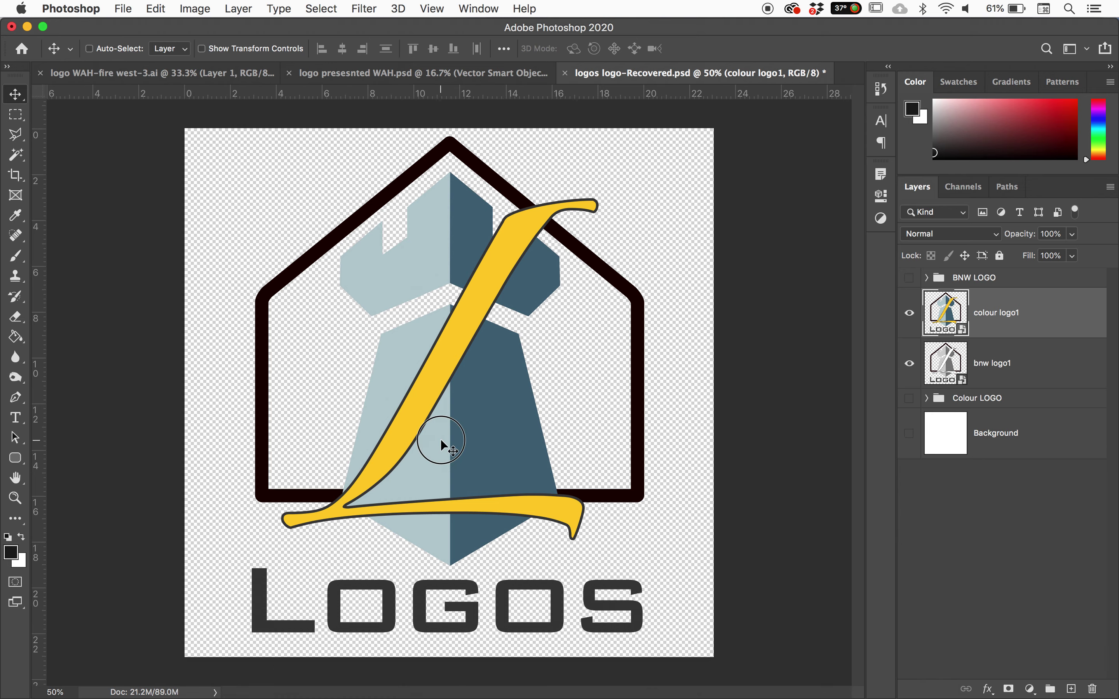
Step: Try and undo further moves of the colour logo1 layer, and offset it slightly to the right of the black-and-white logo
{"action": "left_click_drag", "start_coordinate": [438, 429], "coordinate": [463, 396]}
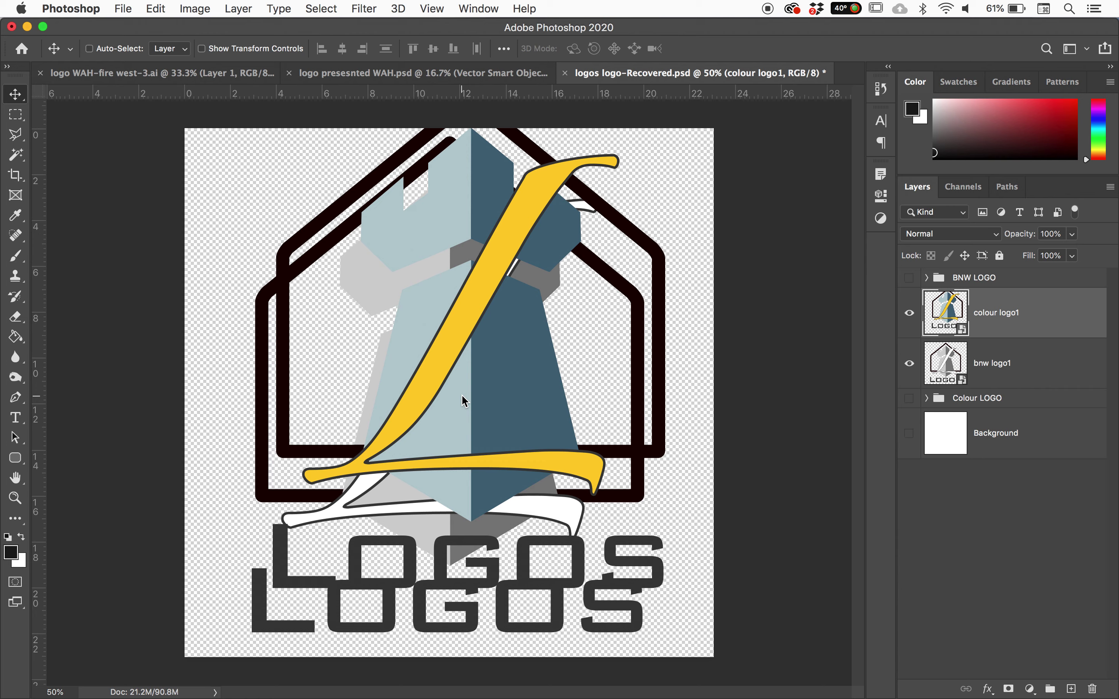
{"action": "left_click_drag", "start_coordinate": [475, 379], "coordinate": [404, 403]}
{"action": "key", "text": "super+z"}
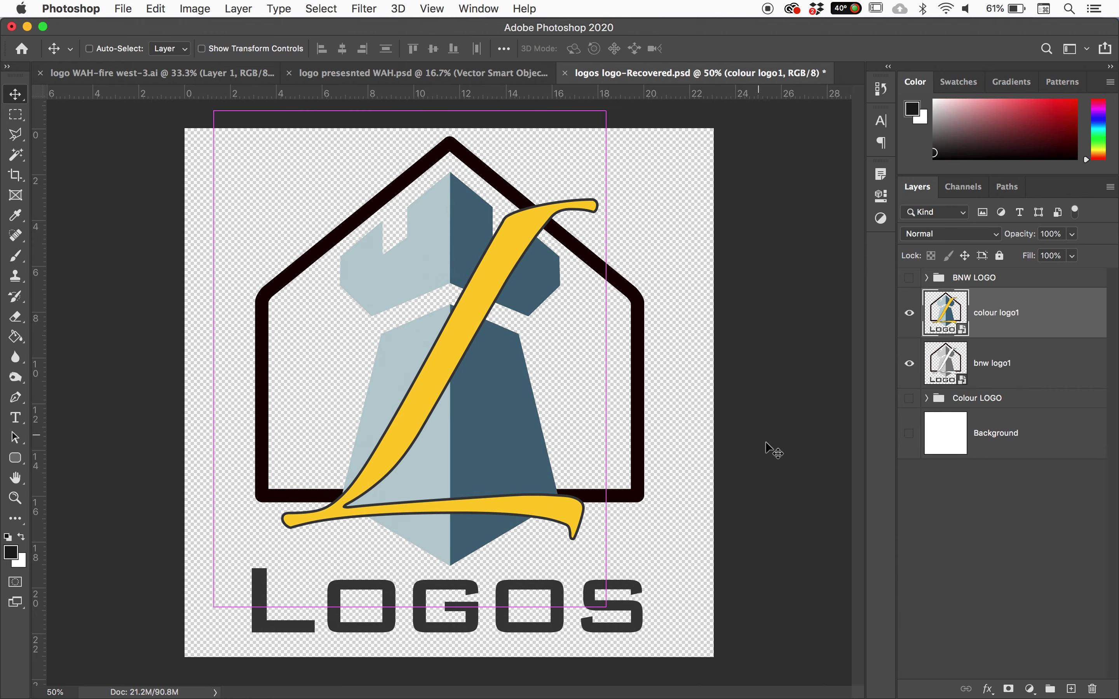
{"action": "left_click_drag", "start_coordinate": [504, 207], "coordinate": [544, 211]}
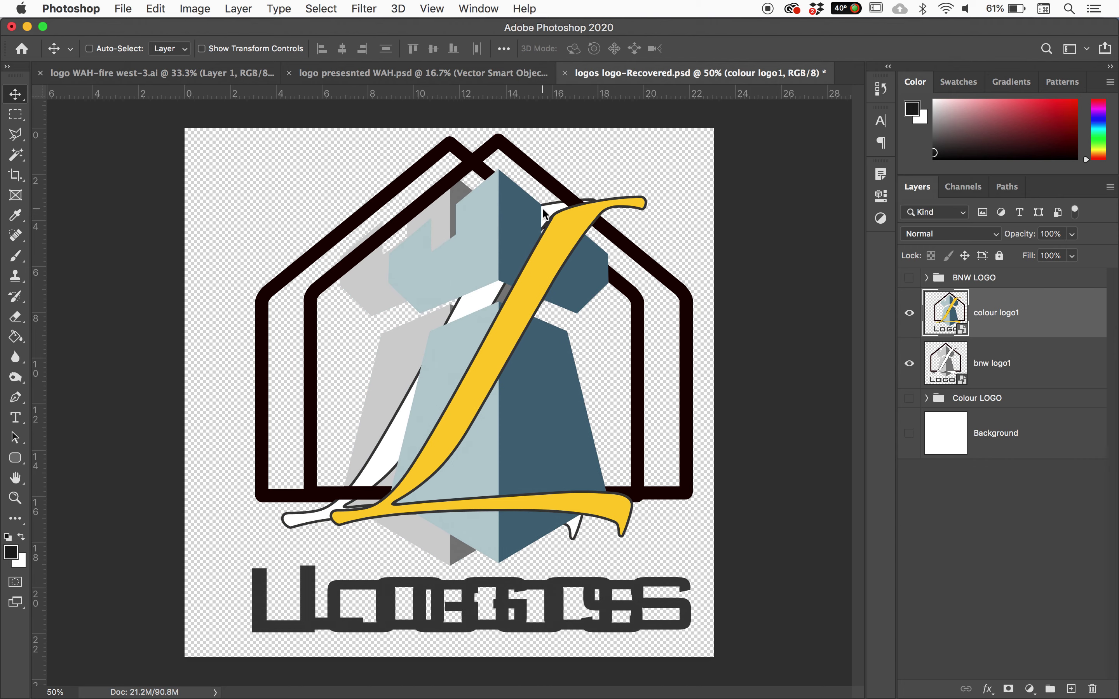